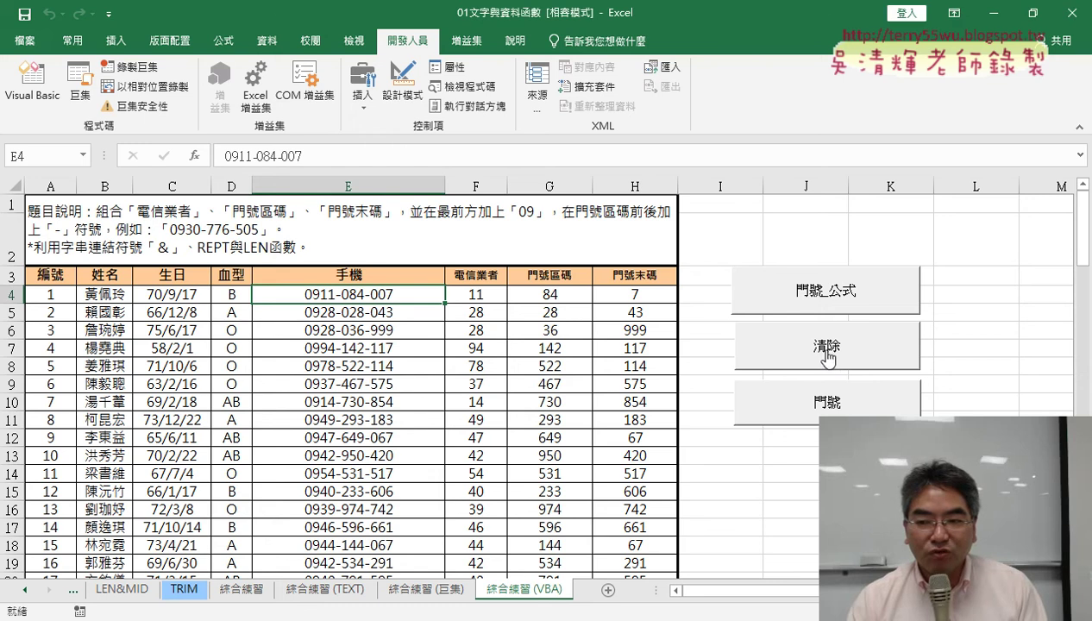
Browse the user-defined functions in the Insert Function dialog for E4, then close it without inserting.
left_click(195, 155)
mouse_move(806, 128)
left_mouse_down()
mouse_move(610, 95)
mouse_move(411, 82)
left_mouse_up()
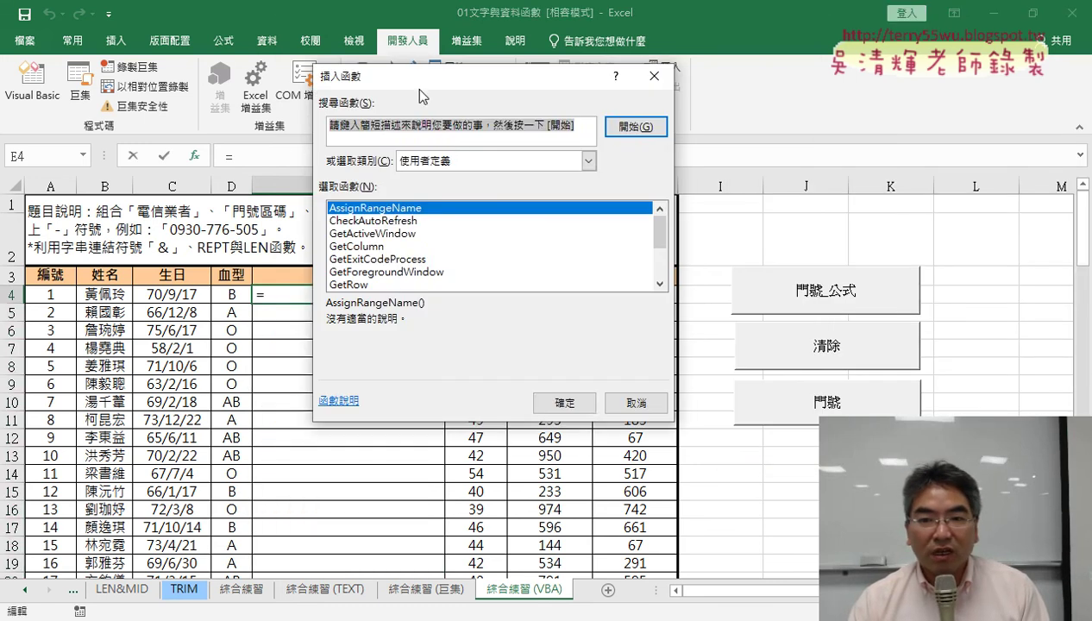
left_click(452, 160)
left_click(443, 319)
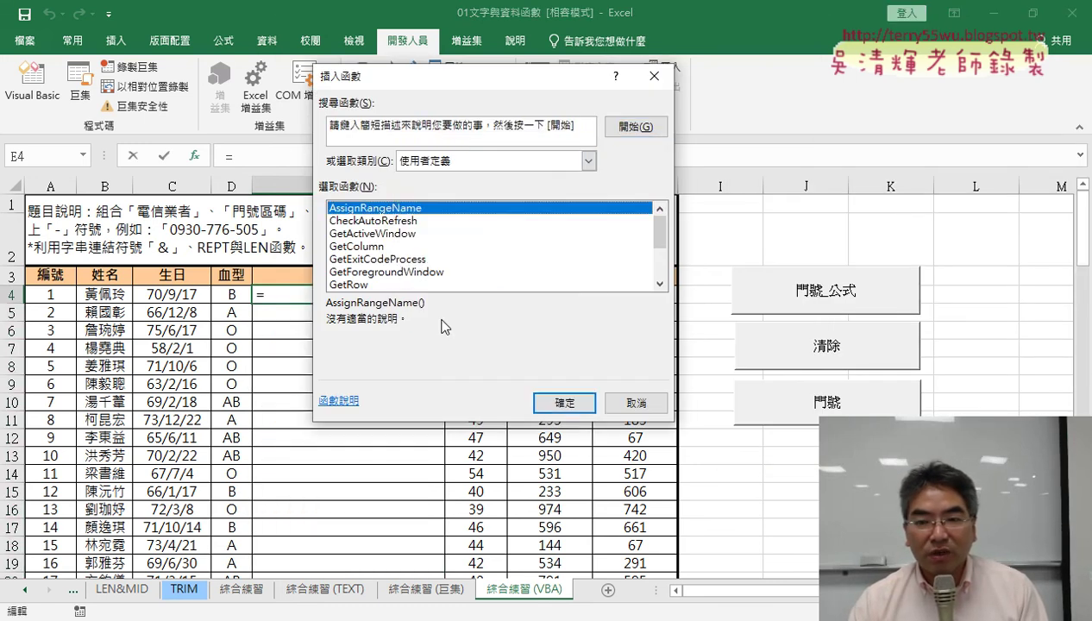
scroll(656, 233, "down", 2)
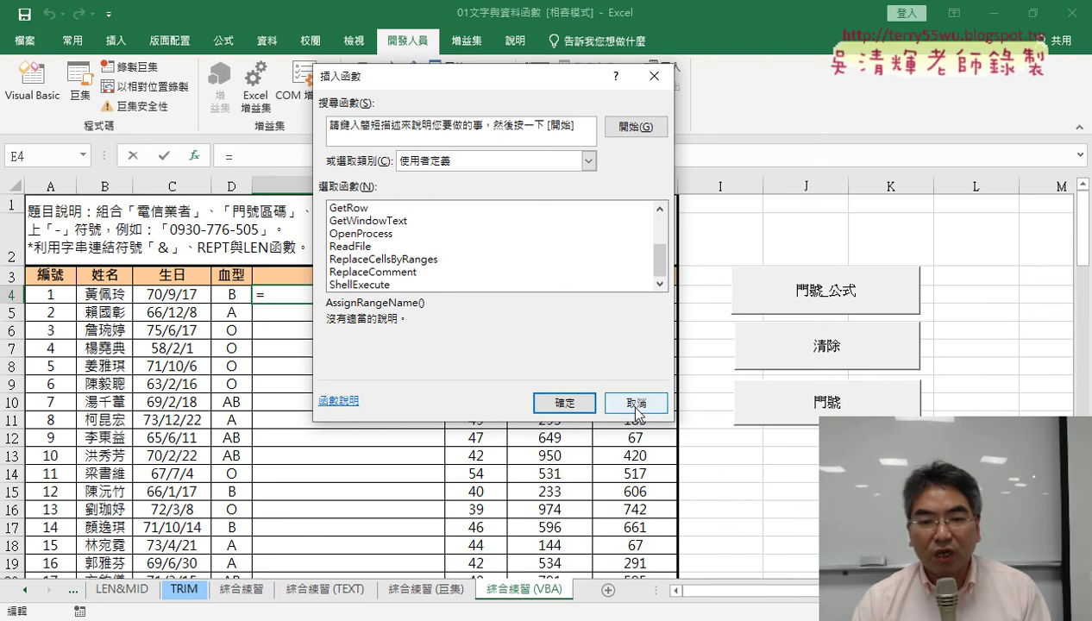
left_click_drag(658, 250, 660, 212)
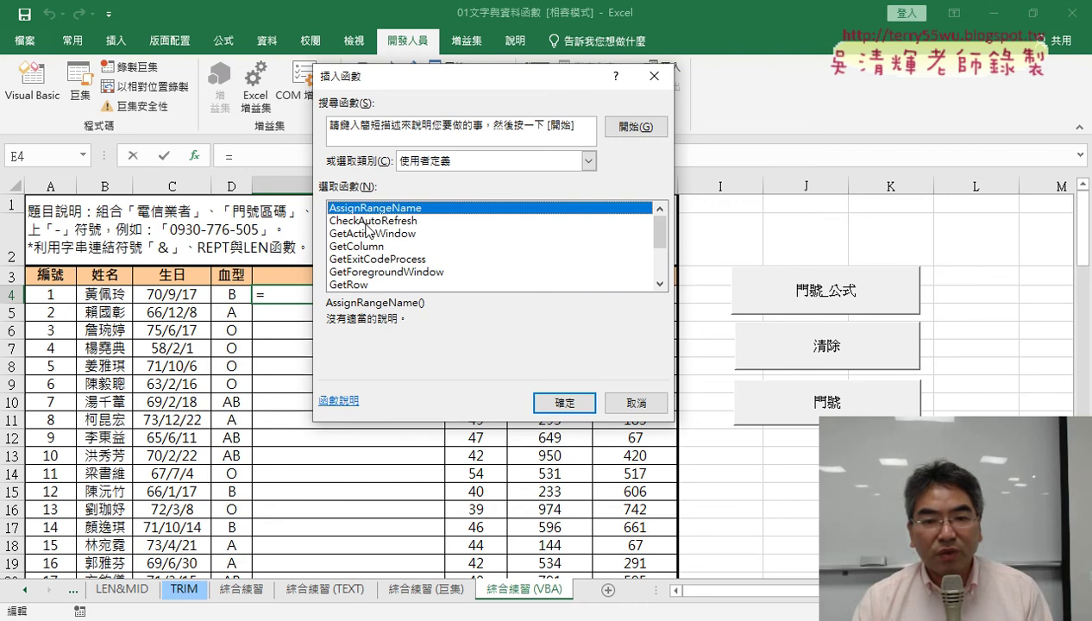
left_click(634, 402)
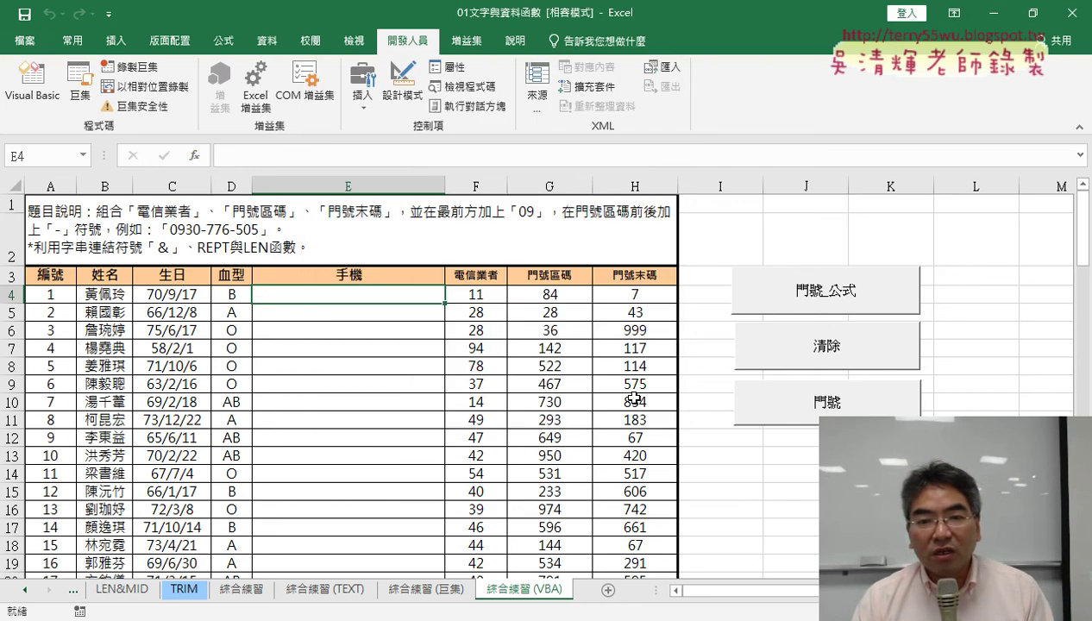
Declare a new Function 手機 below the last macro in Module1.
left_click(32, 82)
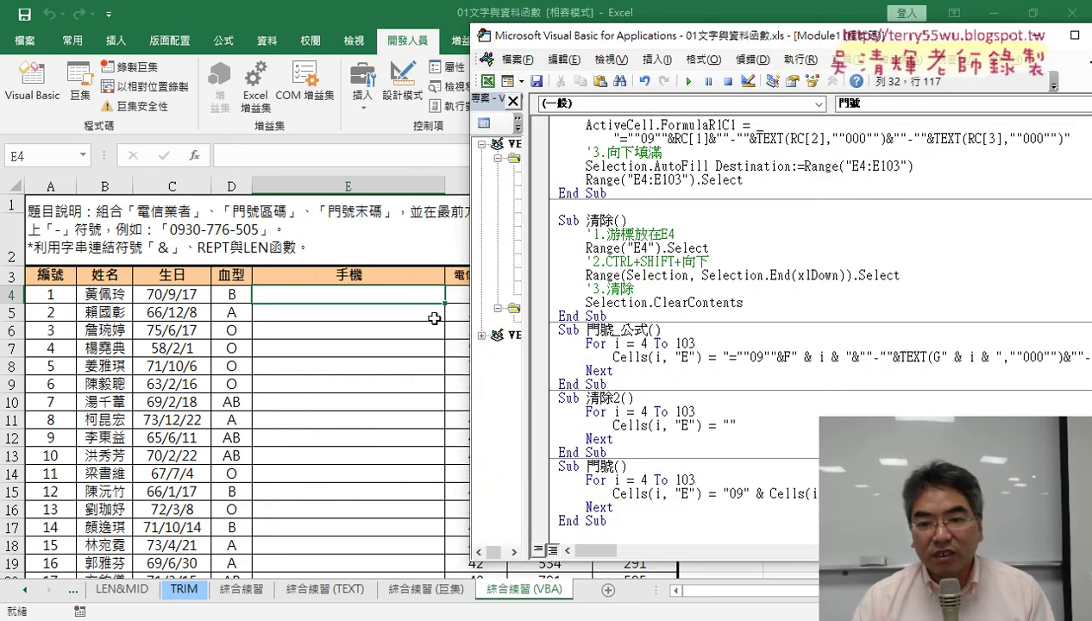
left_click(591, 535)
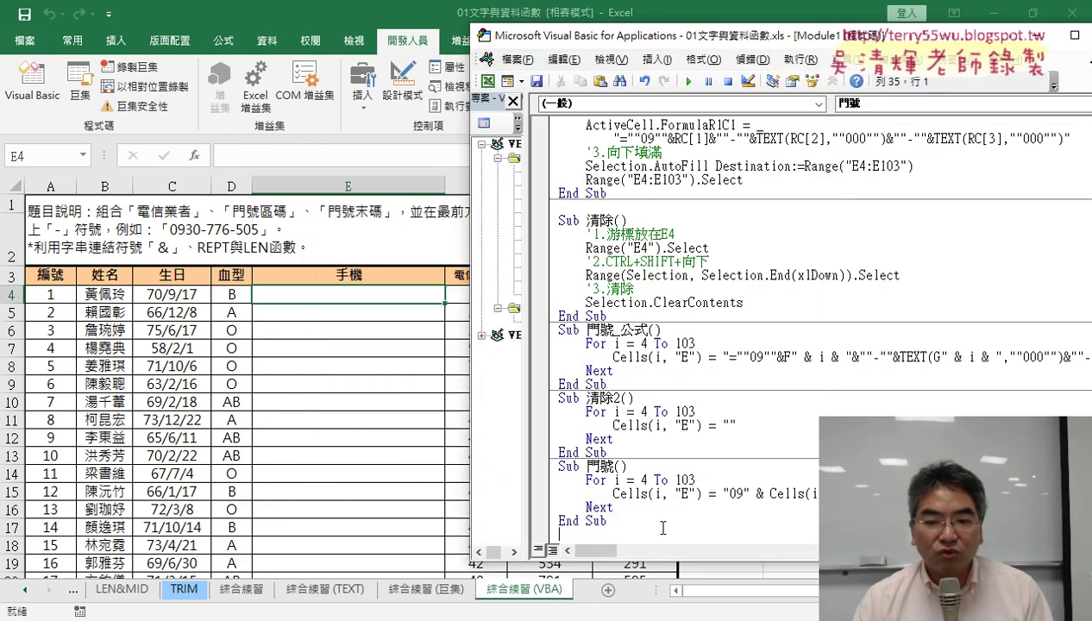
type("f")
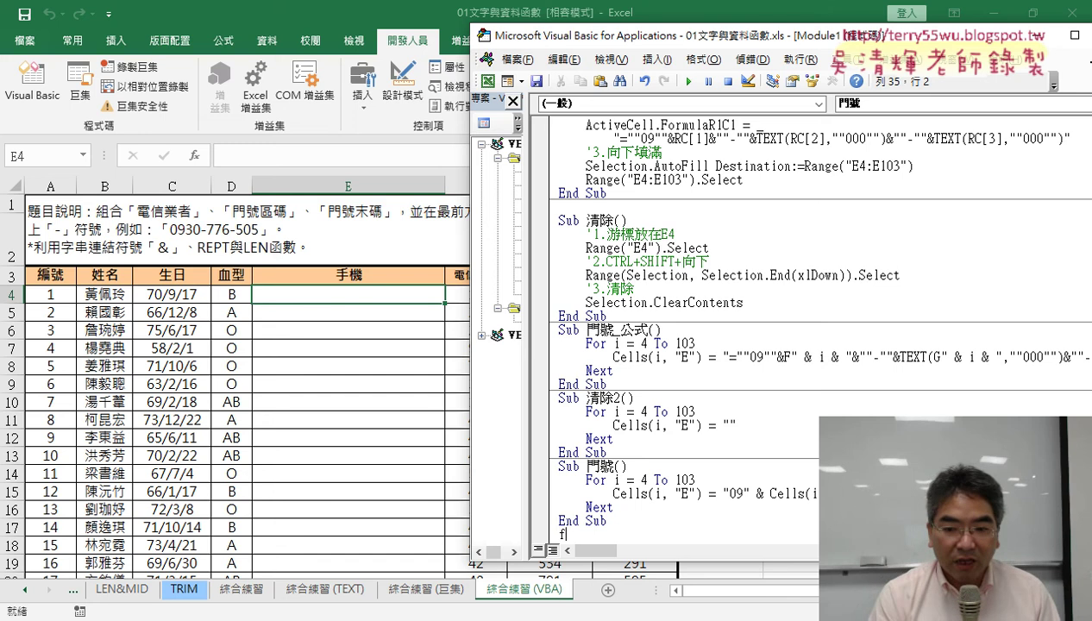
type("un")
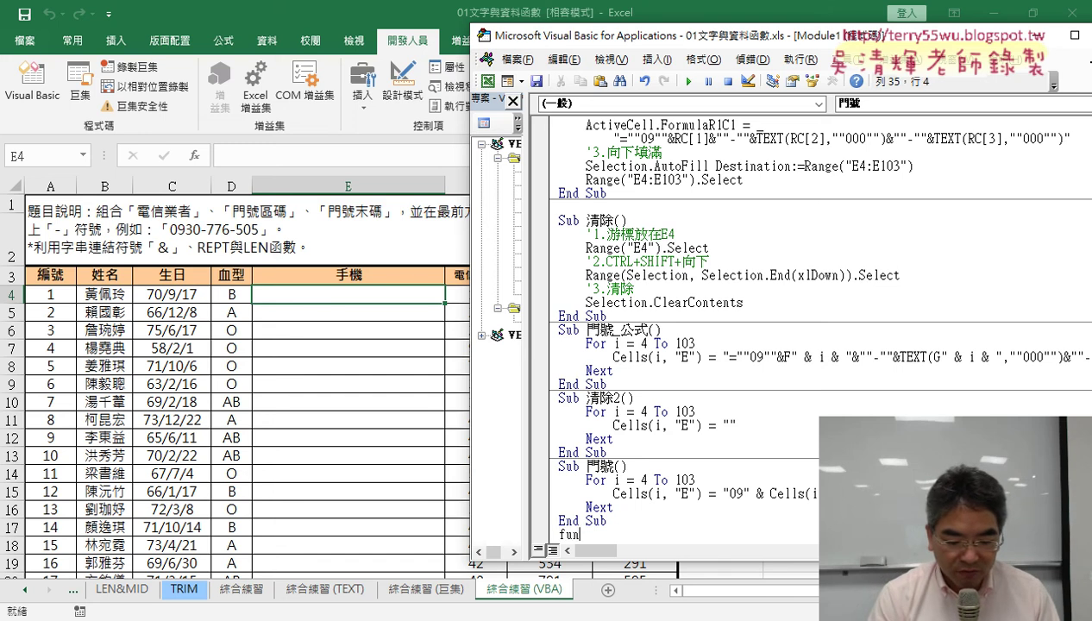
type("ction")
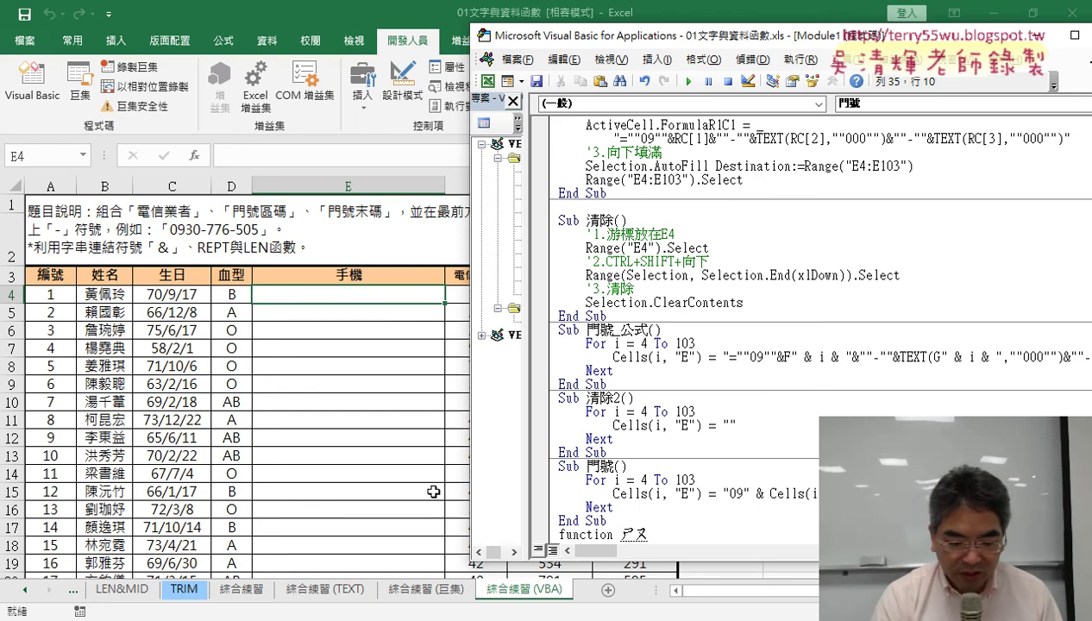
type("手機")
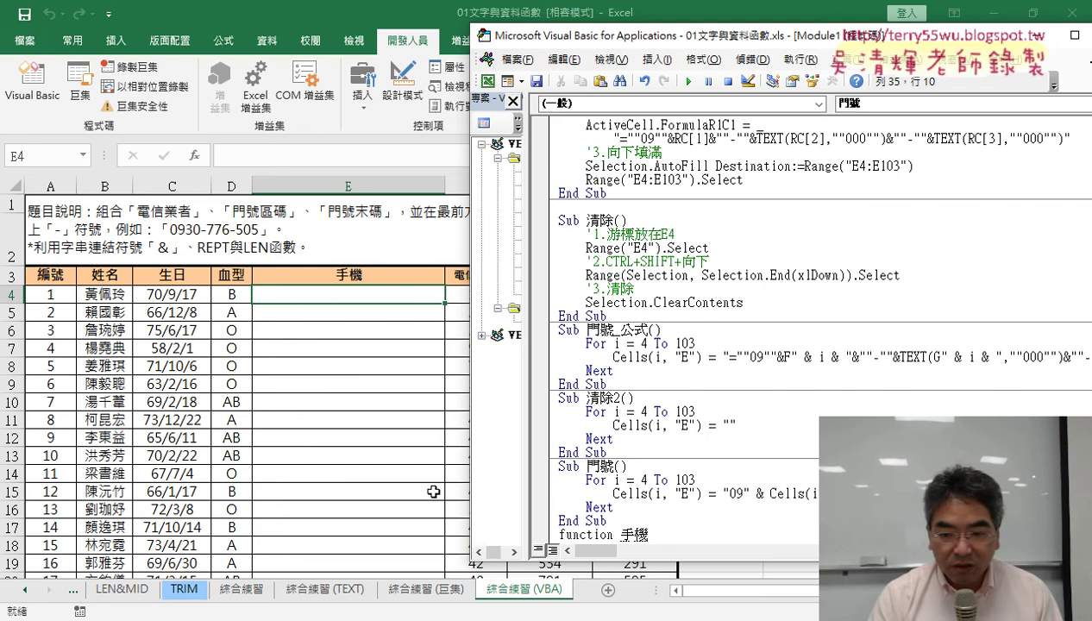
key("Return")
scroll(607, 377, "down", 1)
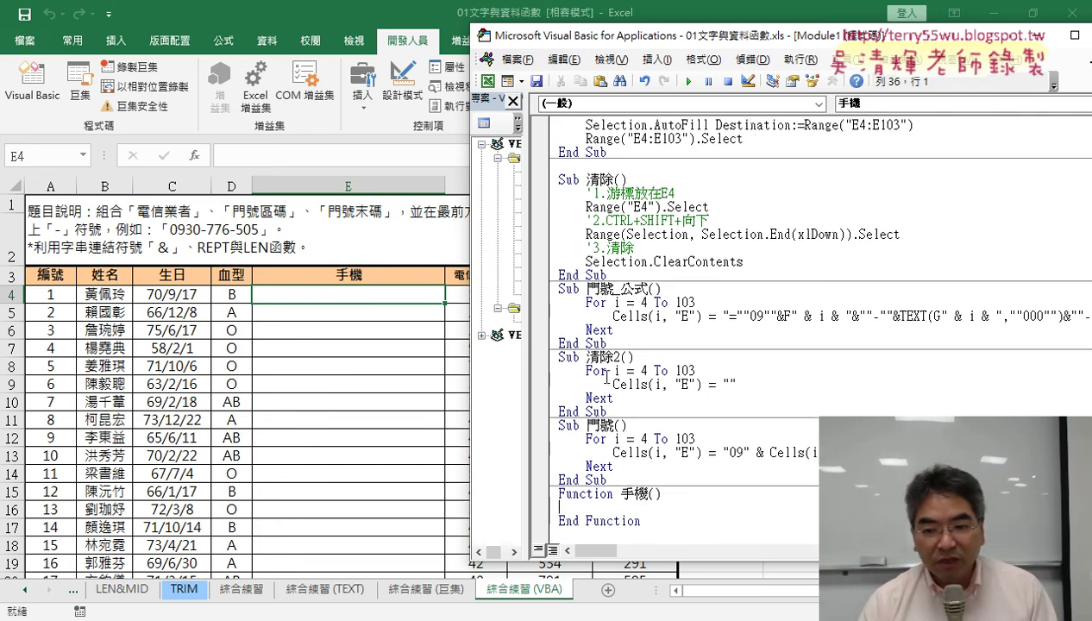
Mark the 手機 function's parentheses for parameters, then select headers F3:H3 back in Excel.
mouse_move(559, 495)
left_mouse_down()
mouse_move(612, 498)
mouse_move(570, 525)
mouse_move(558, 494)
left_mouse_up()
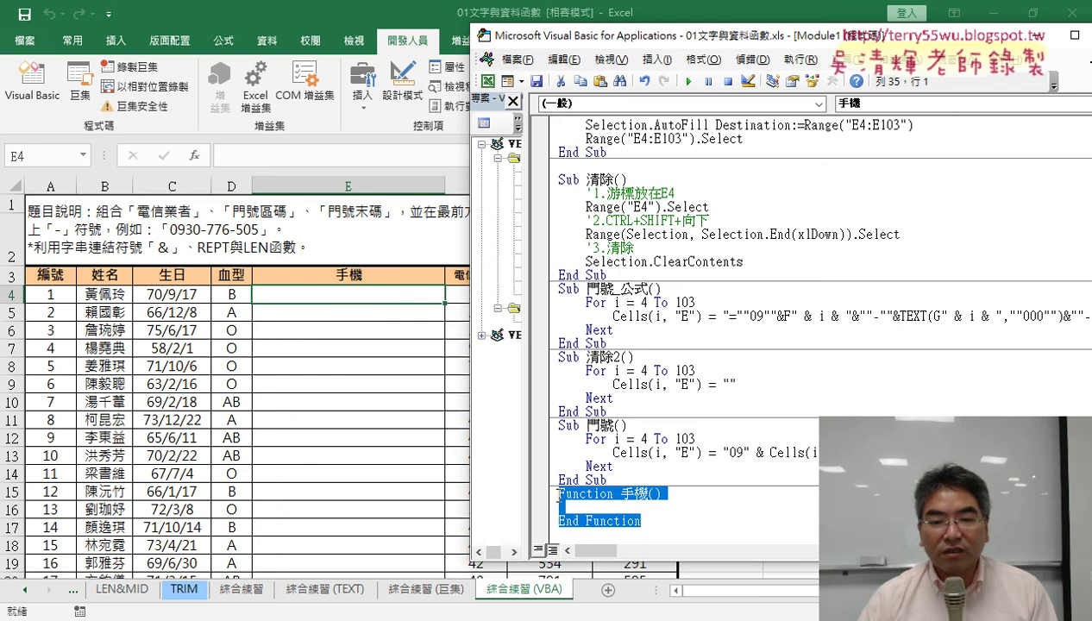
left_click(715, 519)
left_click_drag(664, 496, 653, 499)
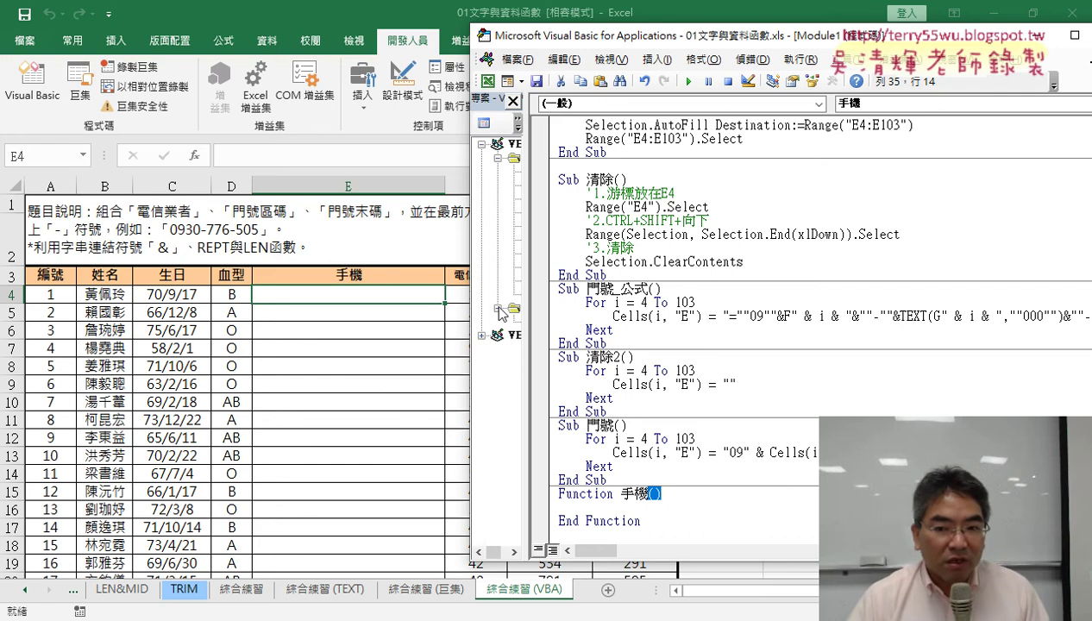
left_click_drag(466, 276, 605, 276)
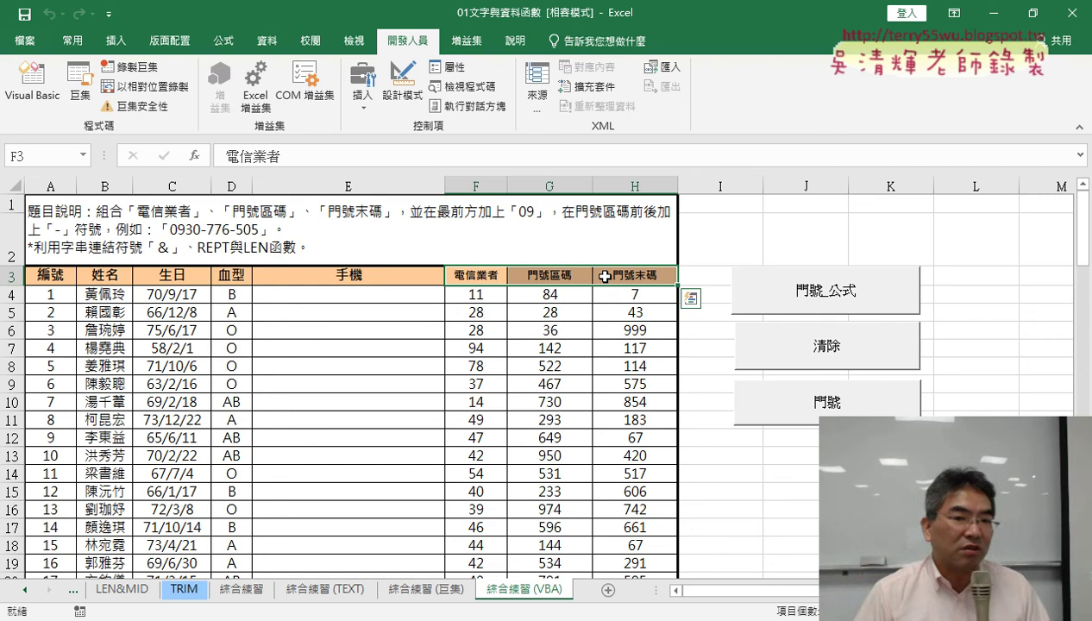
Copy headers 電信業者, 門號區碼 and 門號末碼 from F3:H3 and return to the VBA editor.
left_click(382, 300)
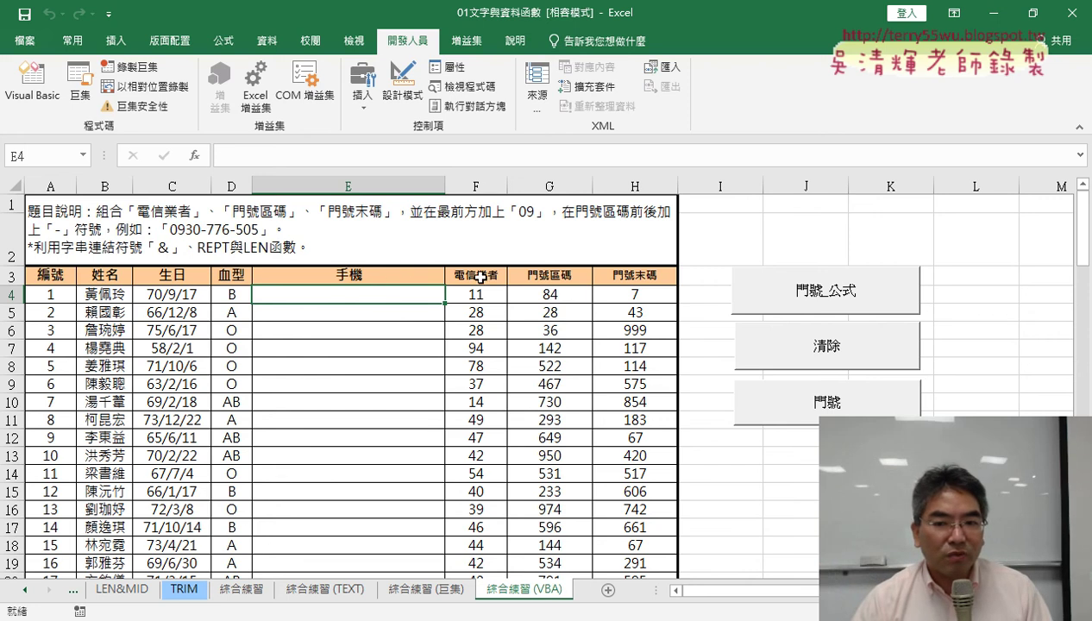
left_click_drag(466, 275, 623, 276)
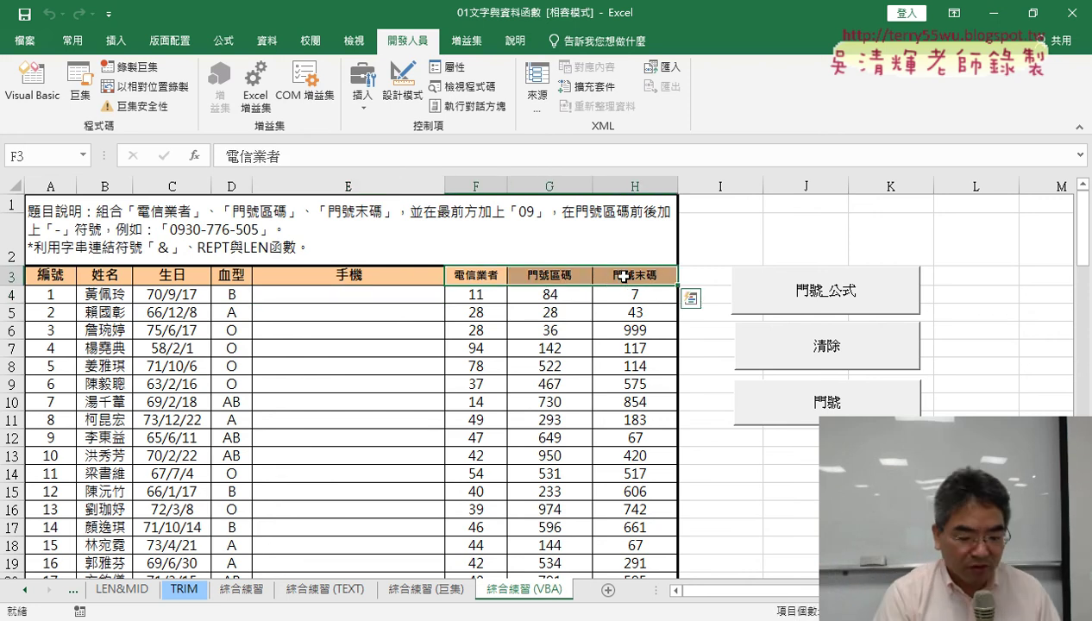
key("ctrl+c")
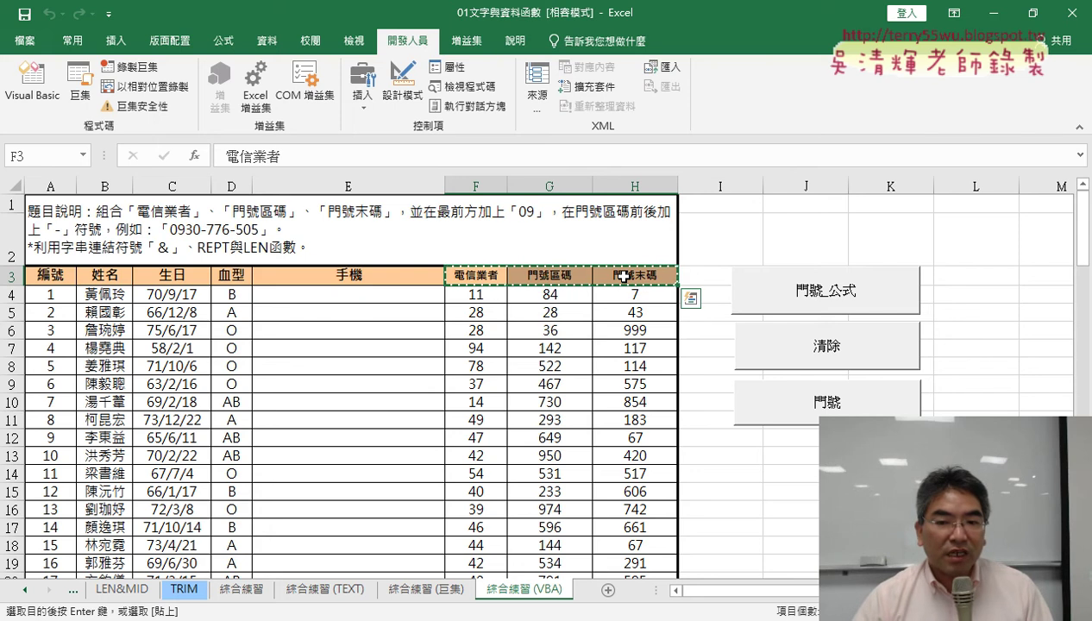
key("alt+F11")
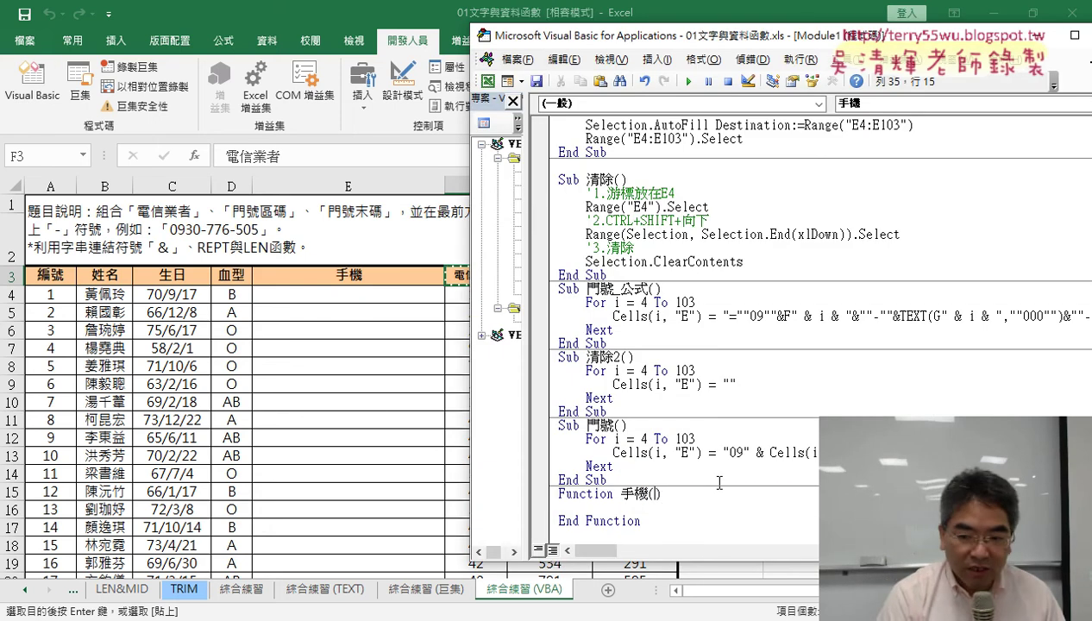
Paste the headers into 手機() as comma-separated parameters 電信業者, 門號區碼, 門號末碼, and indent the body.
key("ctrl+v")
key("BackSpace")
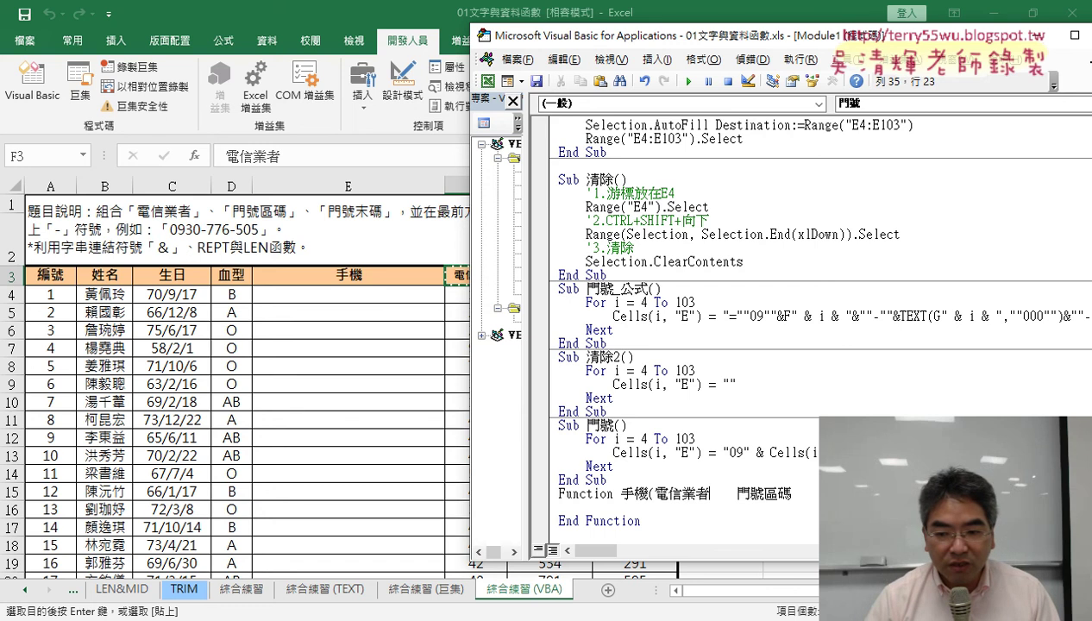
key("BackSpace")
key("BackSpace")
key("BackSpace")
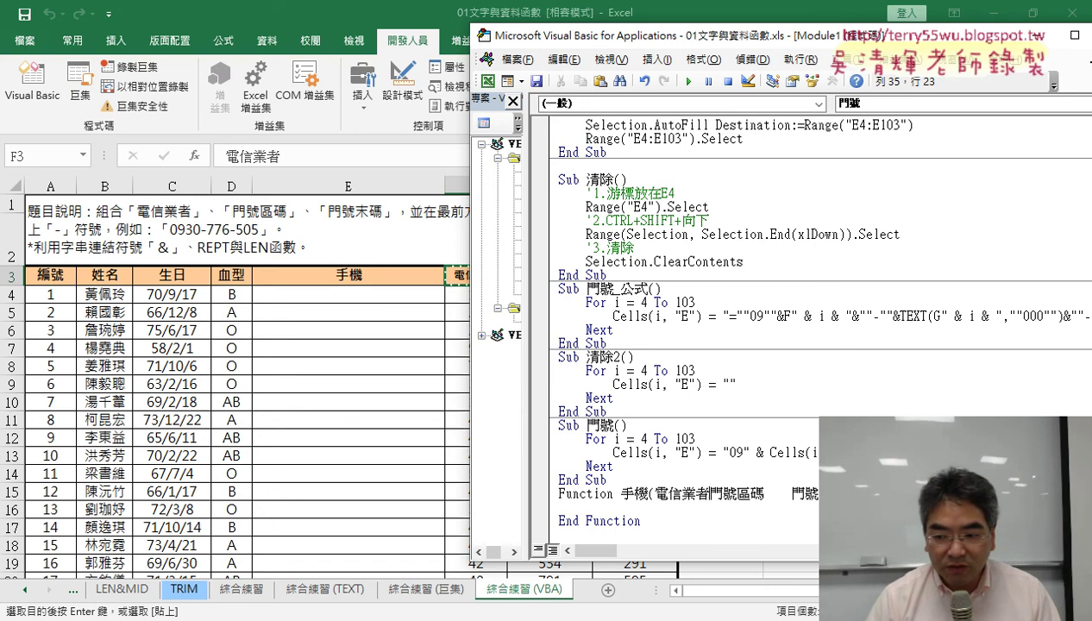
type(",")
key("Right")
key("Right")
key("Right")
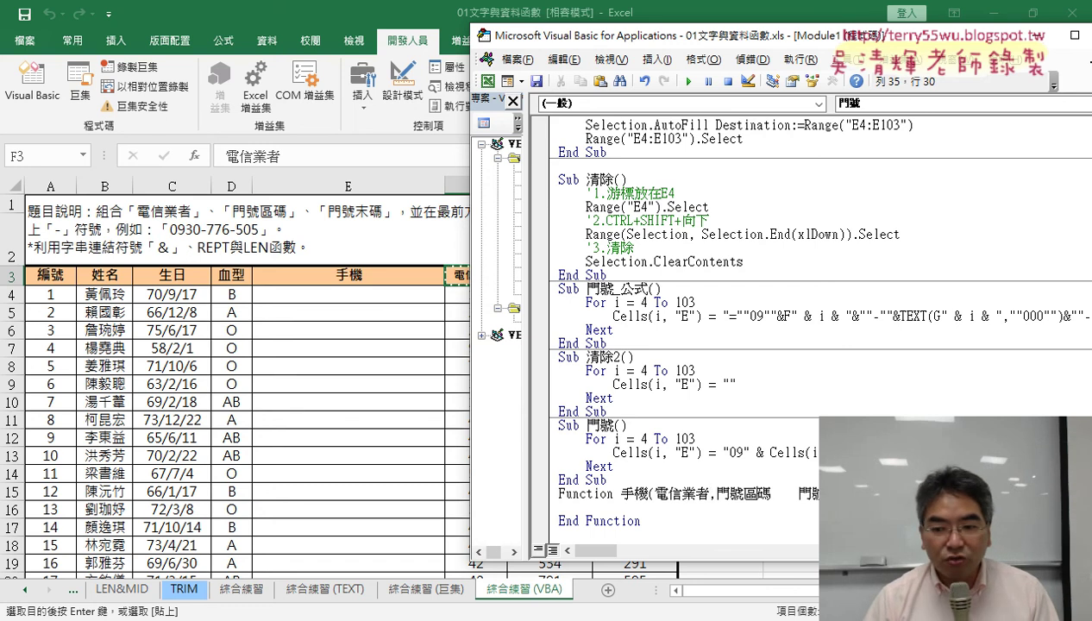
key("Delete")
key("Delete")
key("Delete")
key("Delete")
key("Delete")
key("Delete")
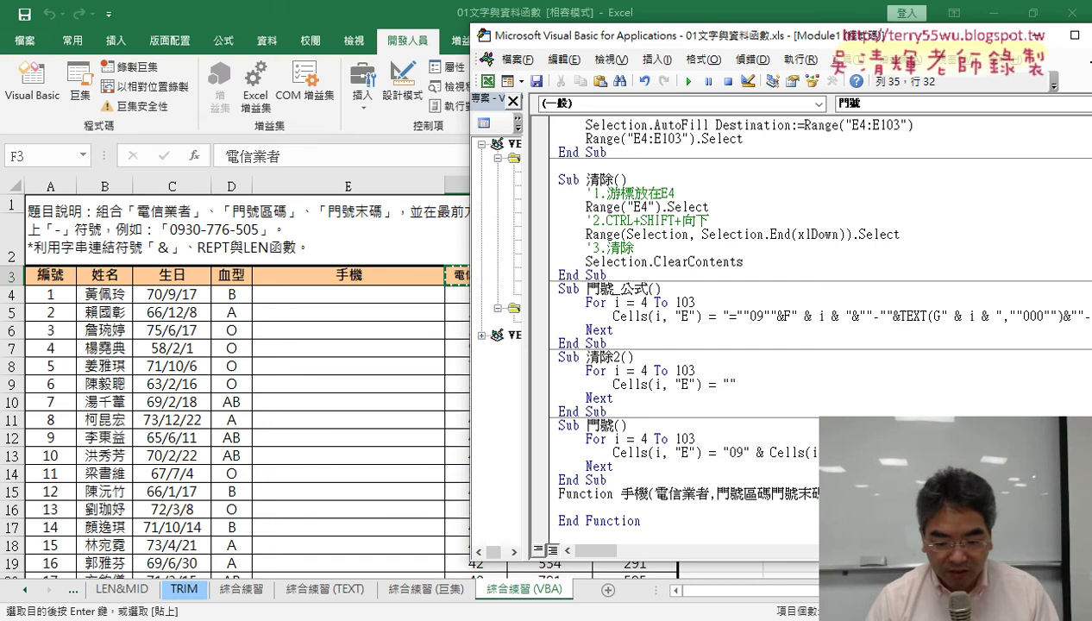
type(",")
left_click(559, 507)
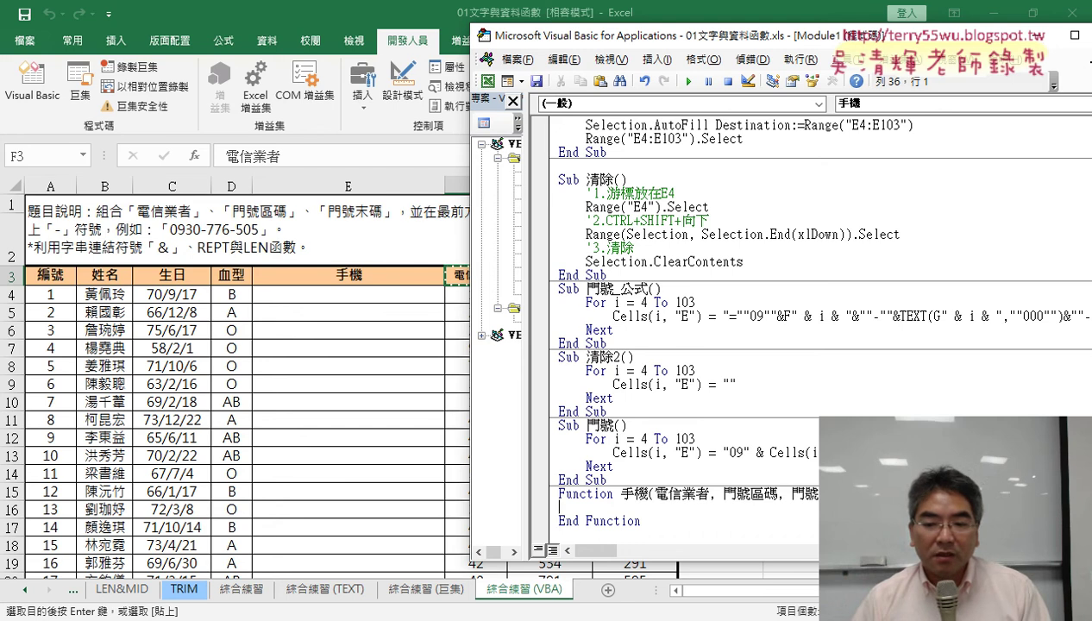
key("Tab")
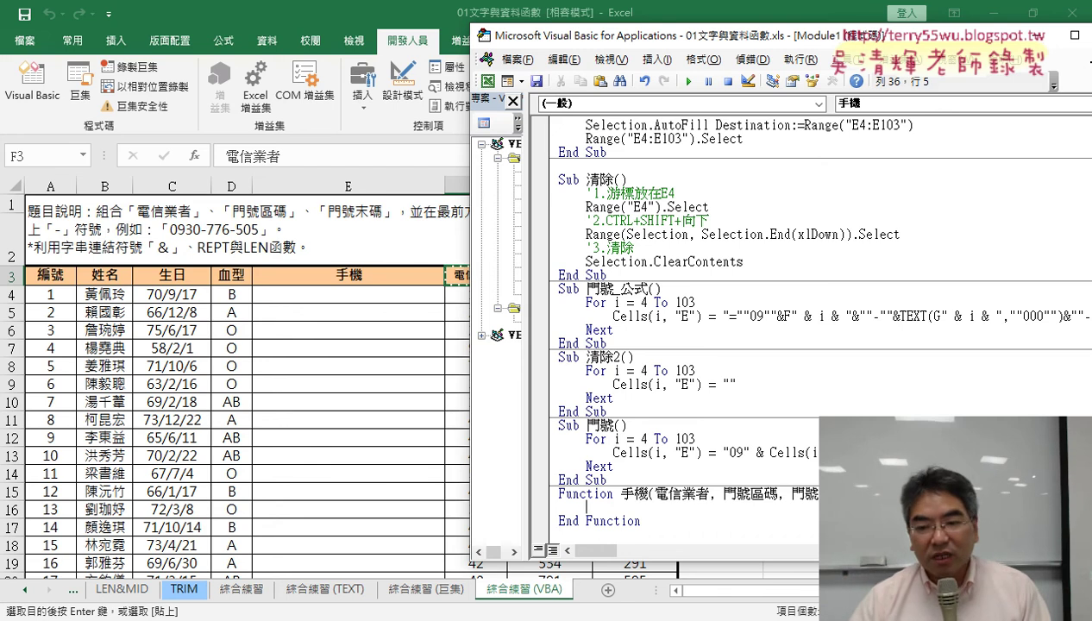
Write 手機 = "09" & as the first body line, then uncover sheet columns F–H.
double_click(624, 494)
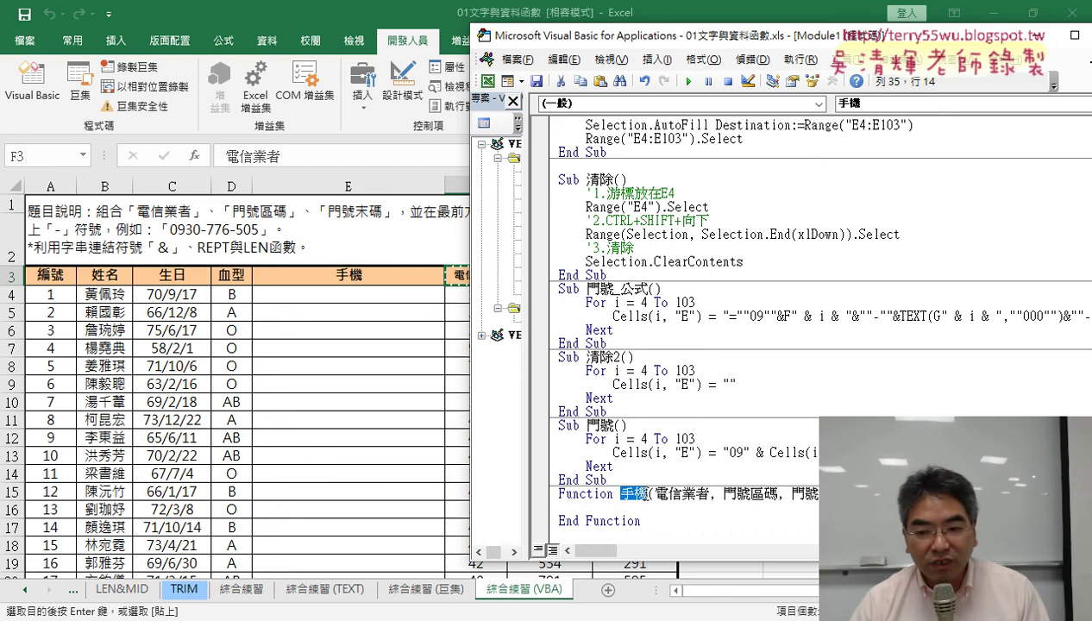
left_click_drag(641, 496, 602, 512)
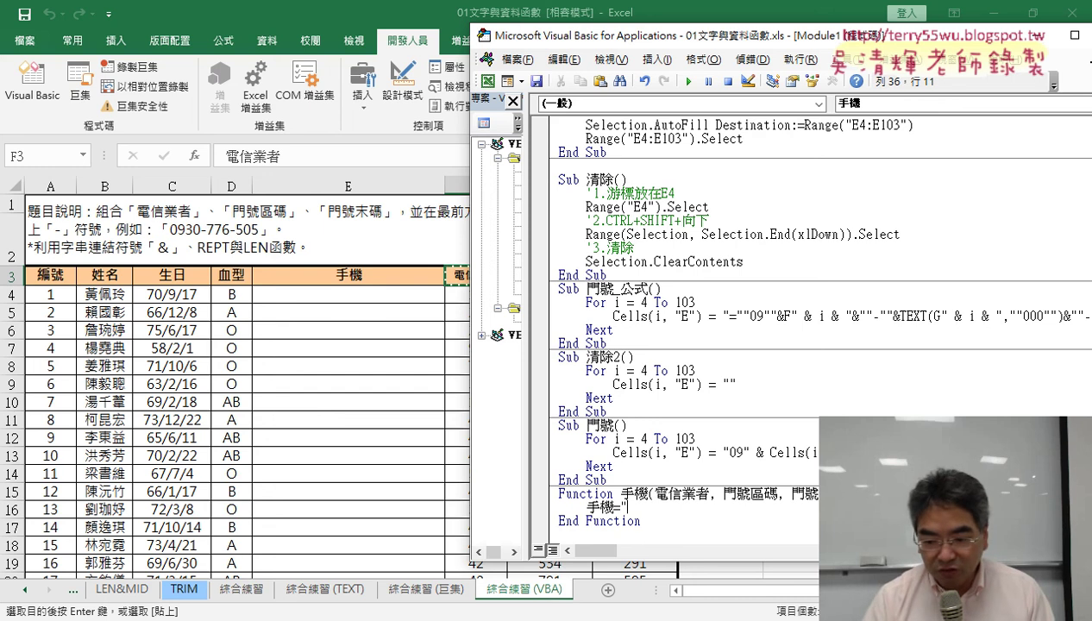
type("09\" ")
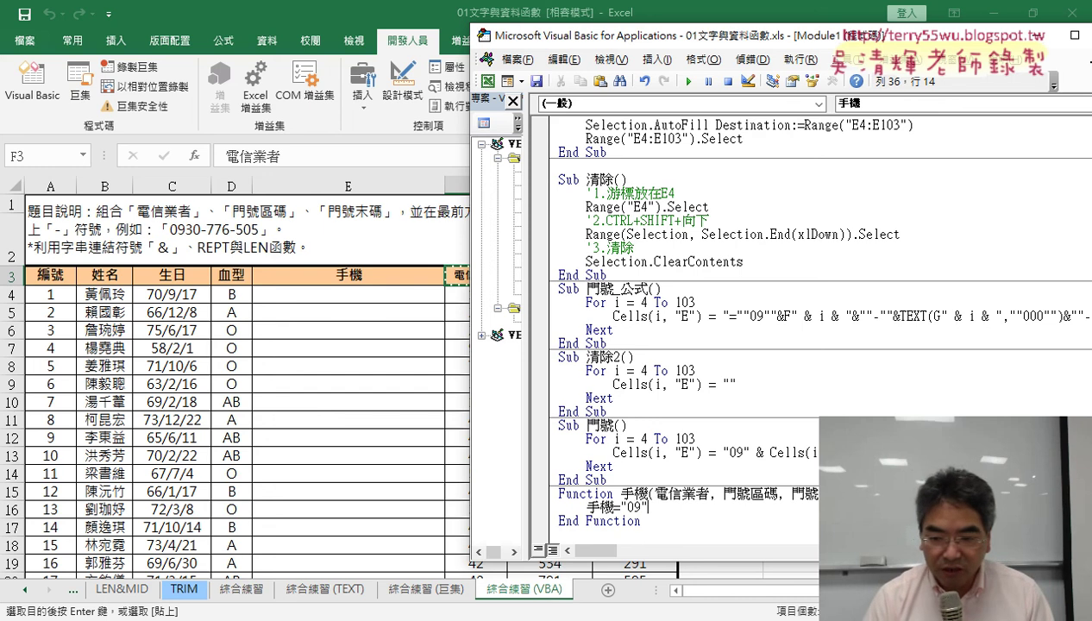
type("&")
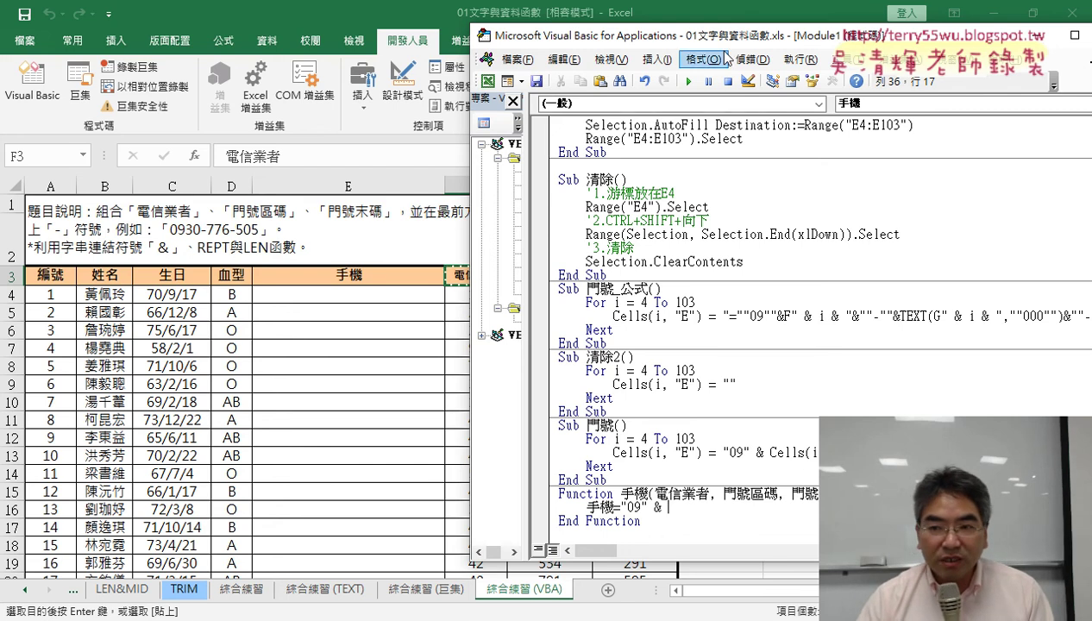
left_click_drag(718, 36, 673, 329)
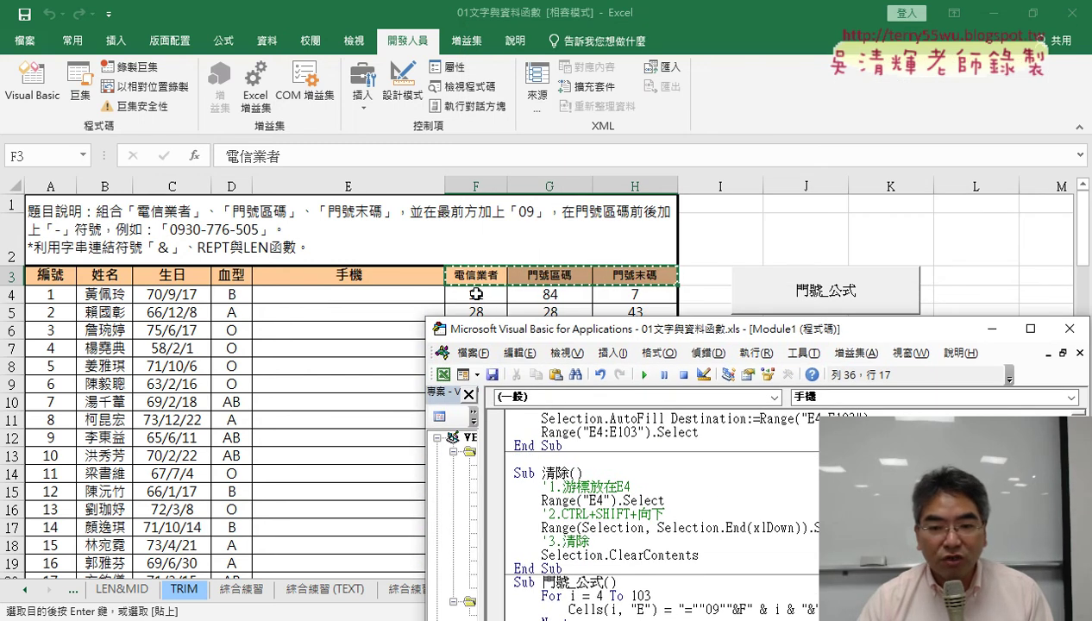
Extend the 手機 line with 電信業者 & "-" & Format(門號區碼, "000").
left_click_drag(520, 335, 464, 41)
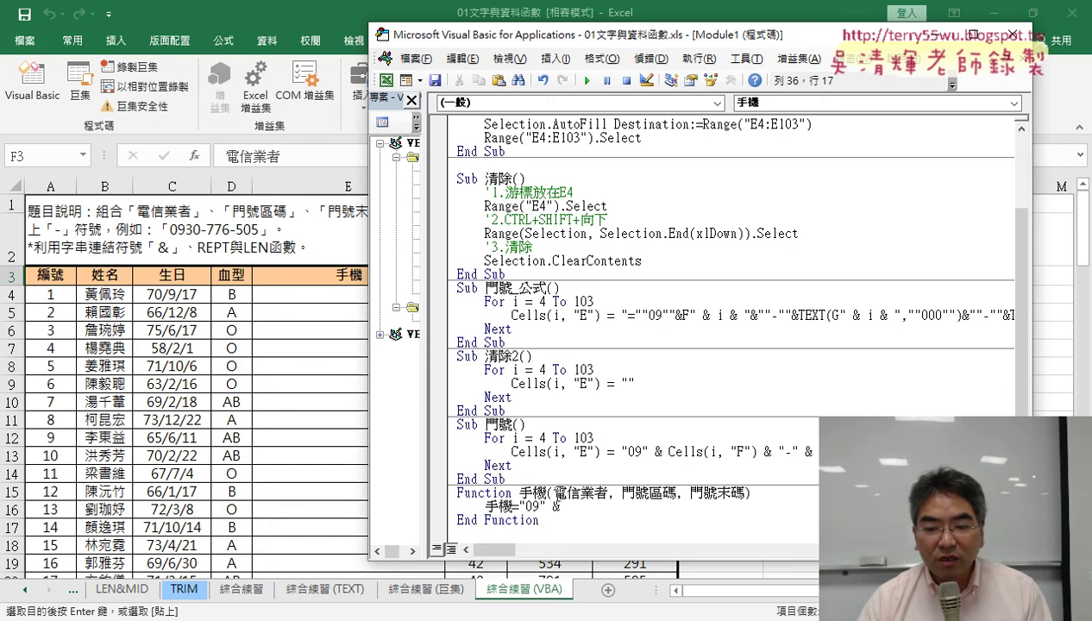
left_click(560, 492)
key("Return")
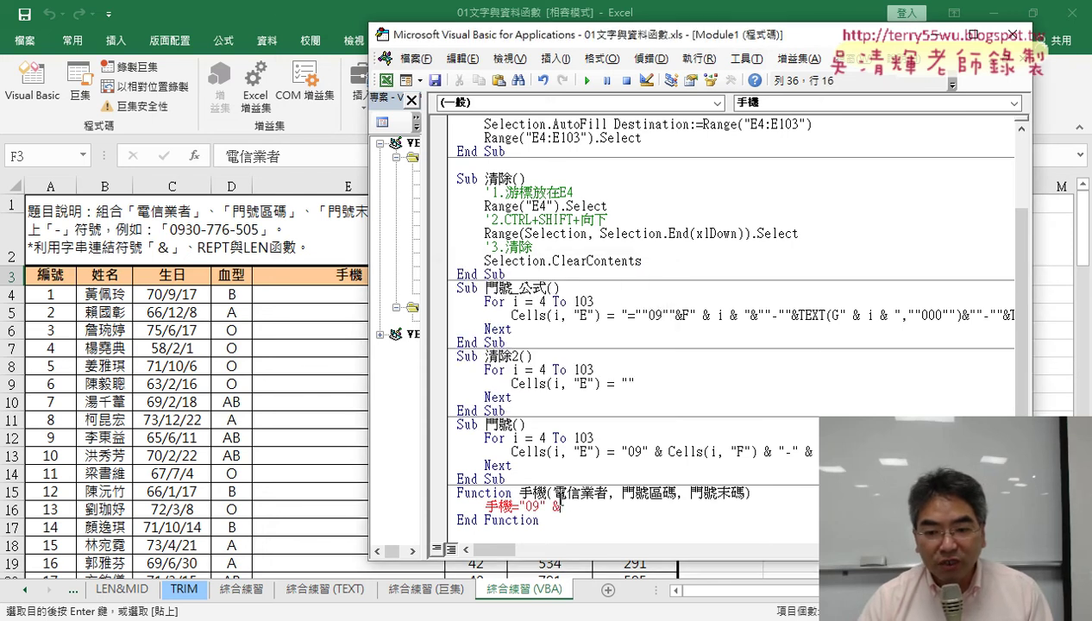
left_click_drag(554, 493, 609, 492)
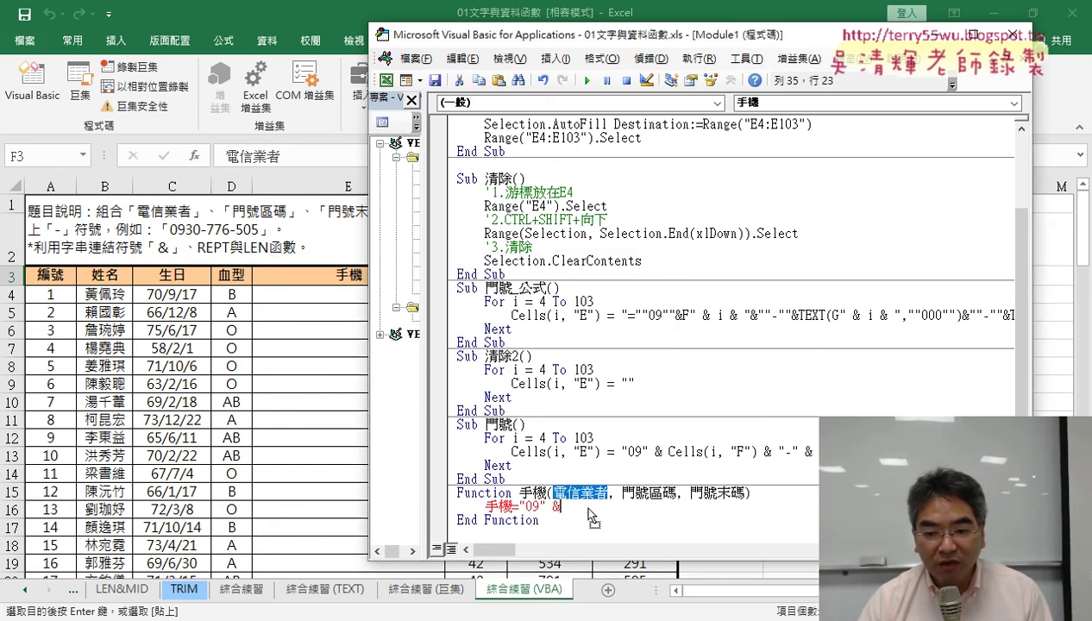
key("ctrl+c")
left_click(587, 509)
key("ctrl+v")
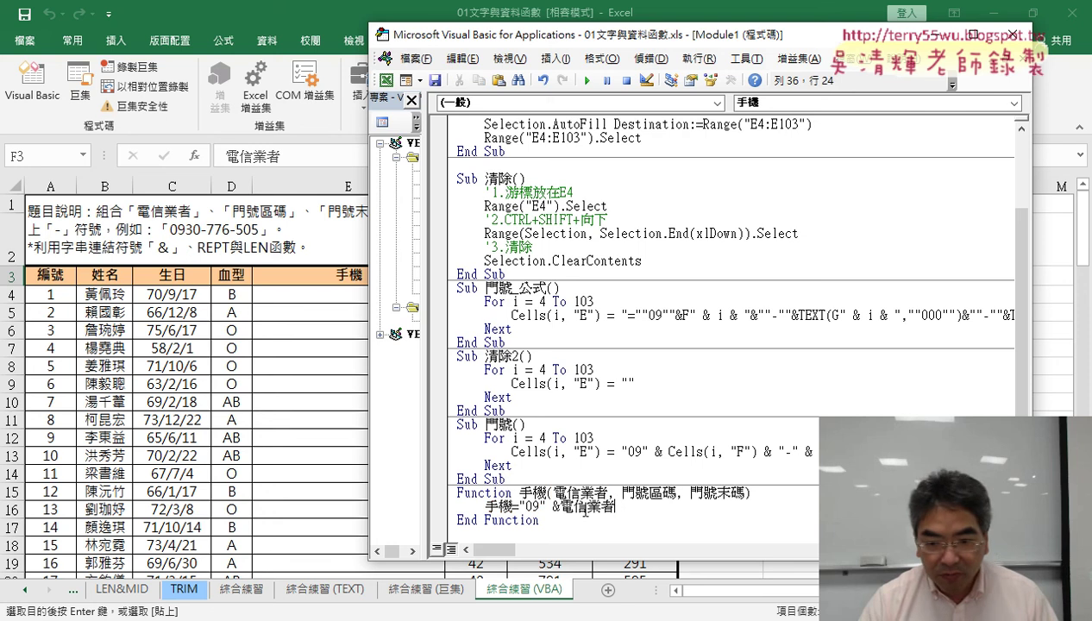
left_click(559, 508)
type("電信業者")
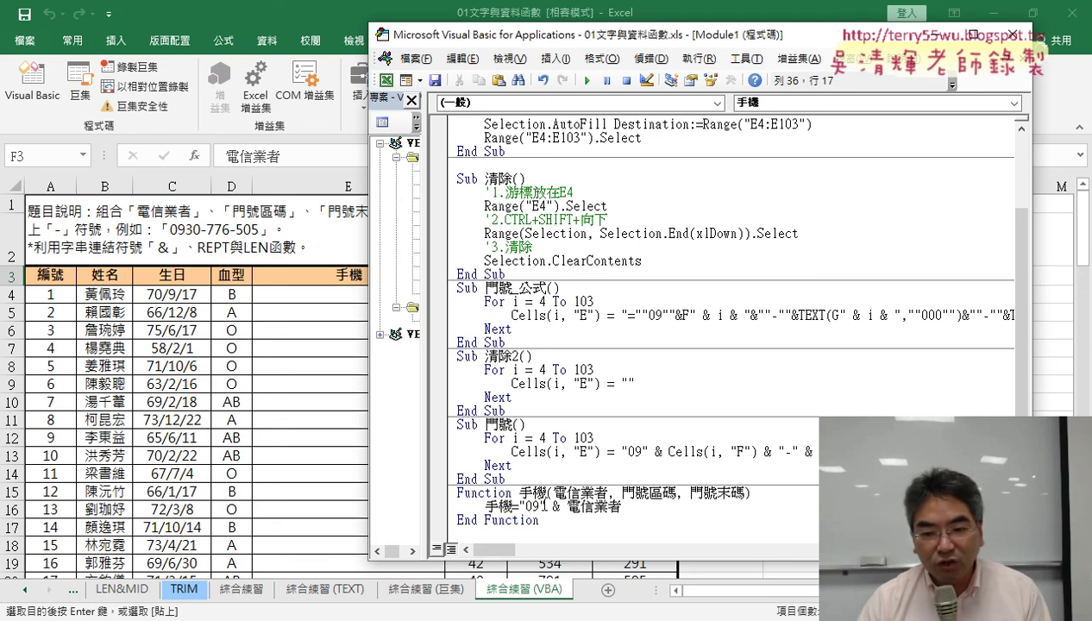
type(" &")
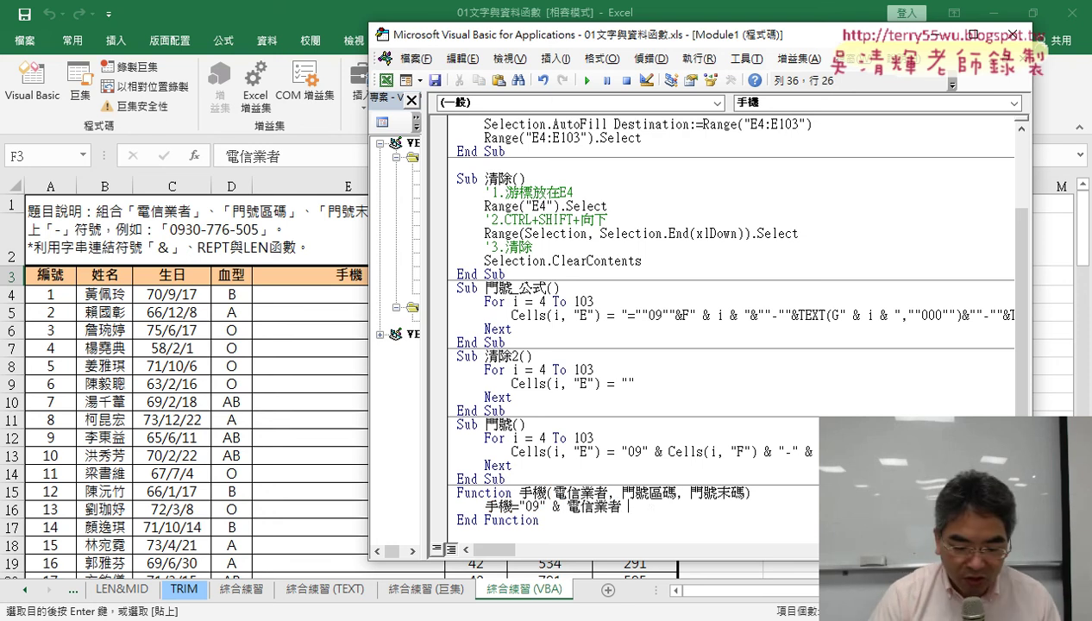
type(" \"-")
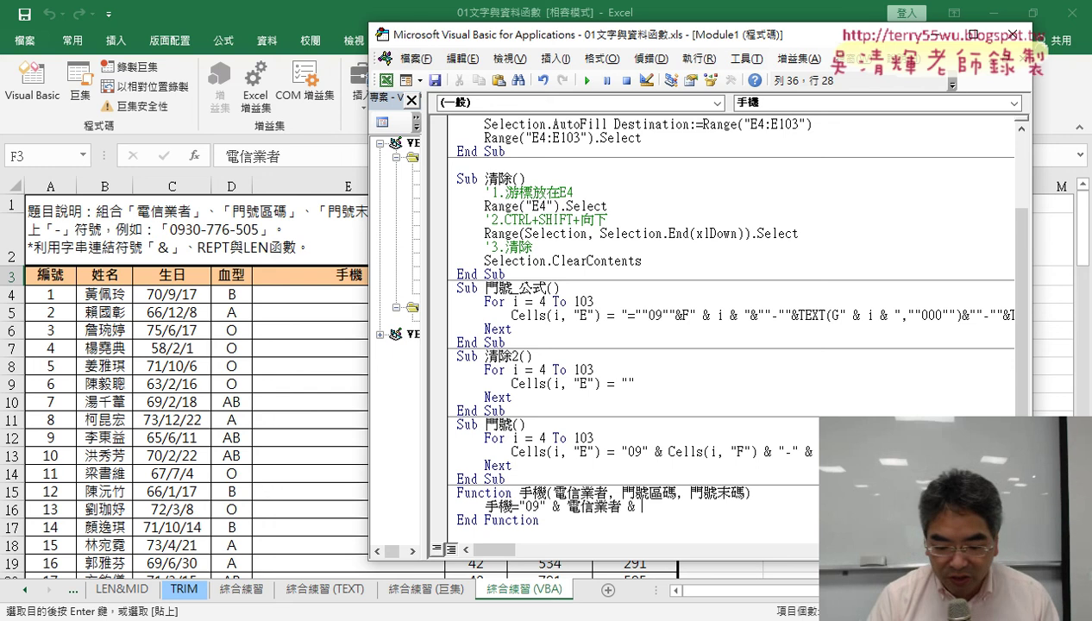
type("\" ")
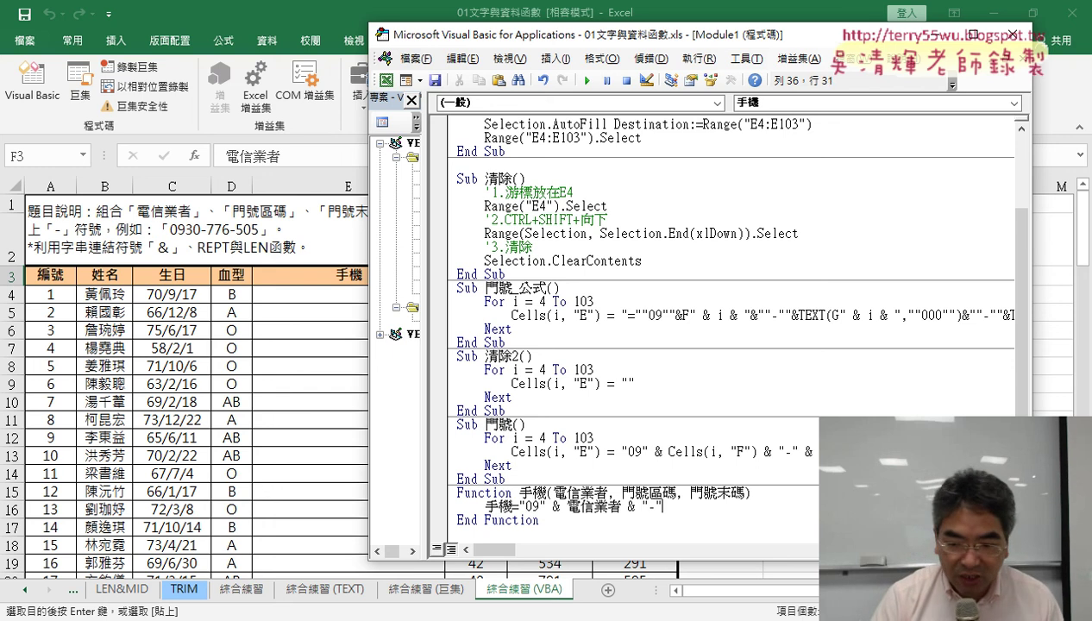
type("& ")
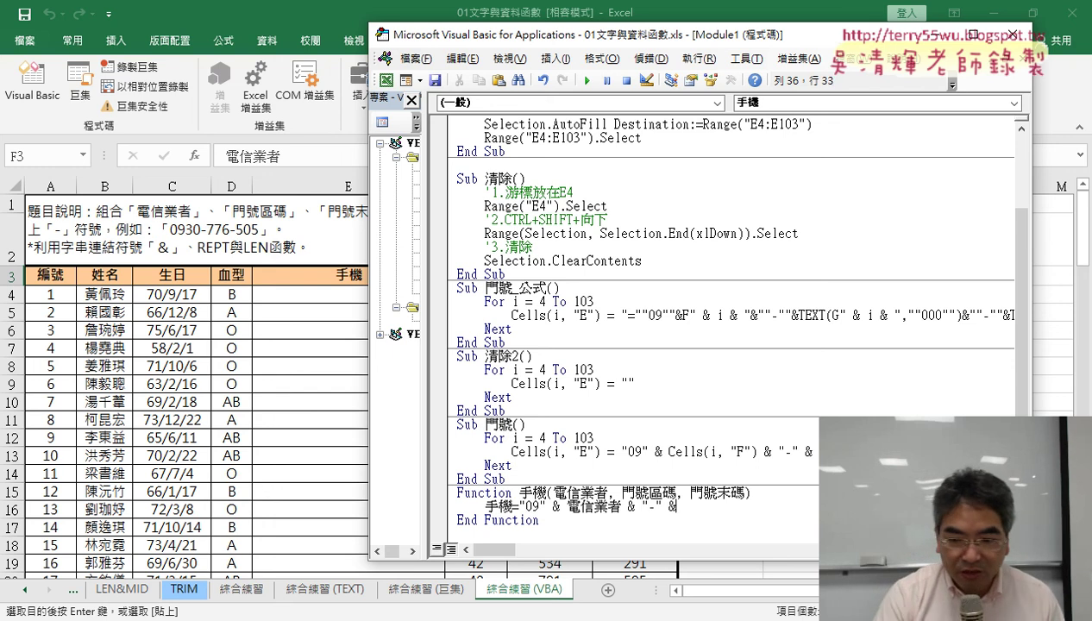
type("format")
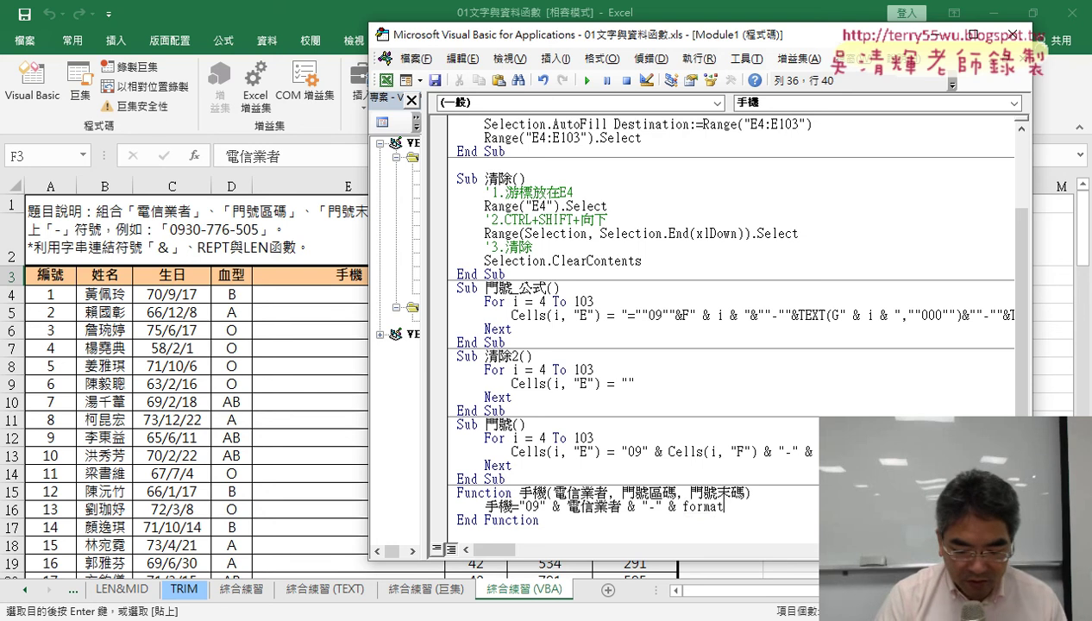
type("(")
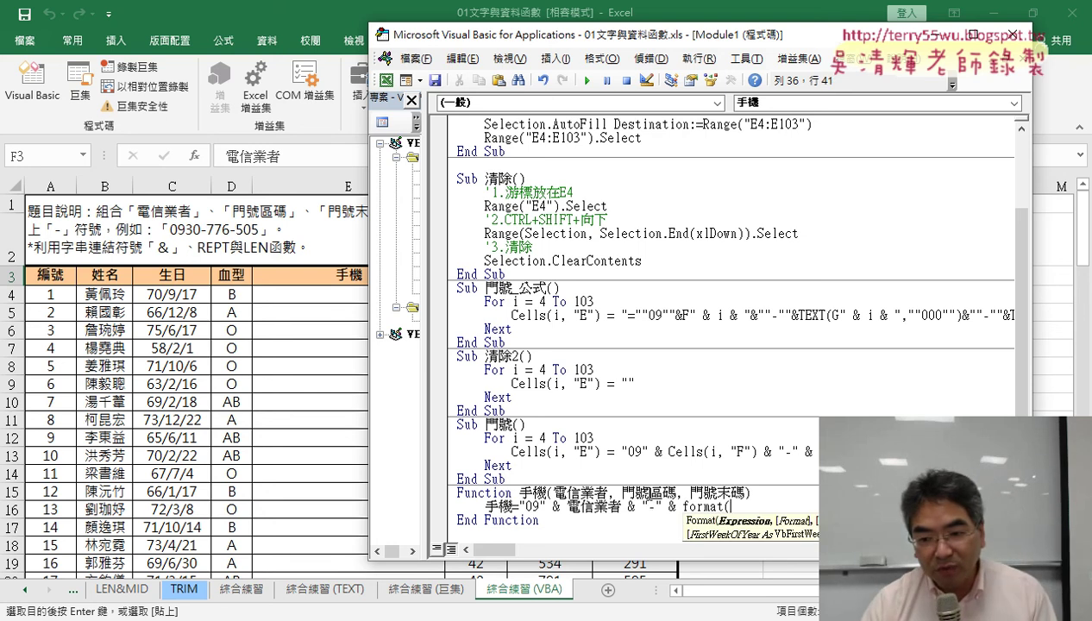
key("Down")
key("Return")
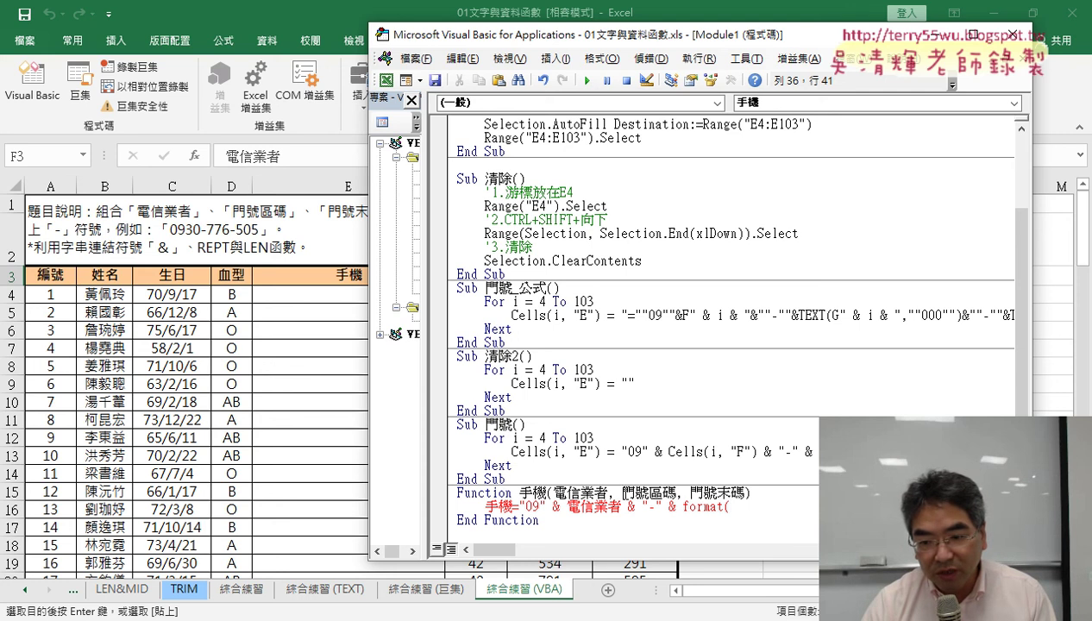
left_click_drag(621, 493, 733, 506)
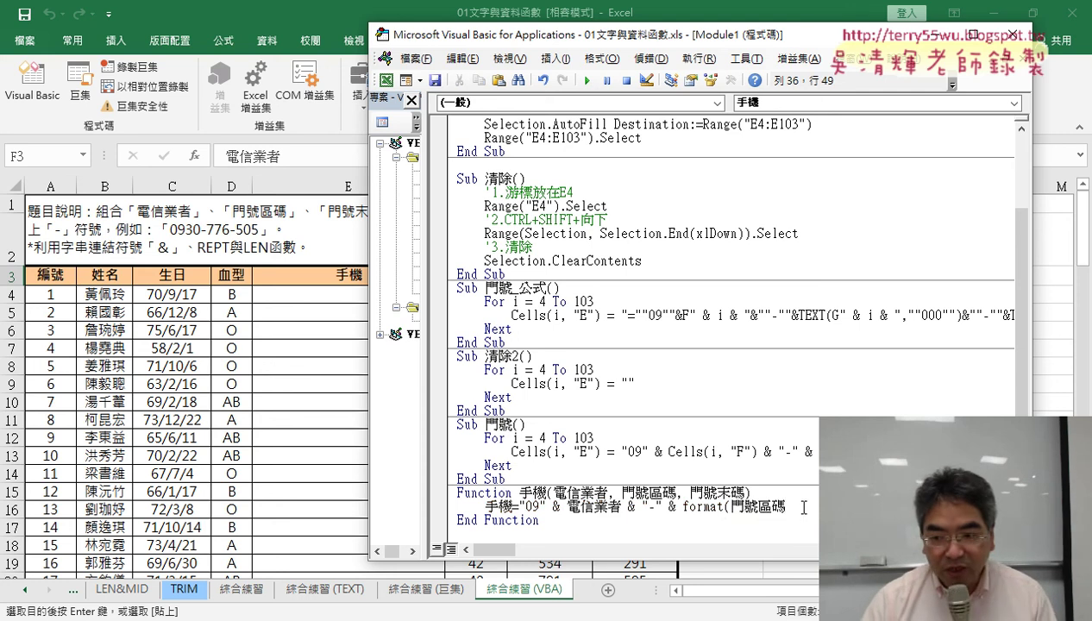
type(",\"")
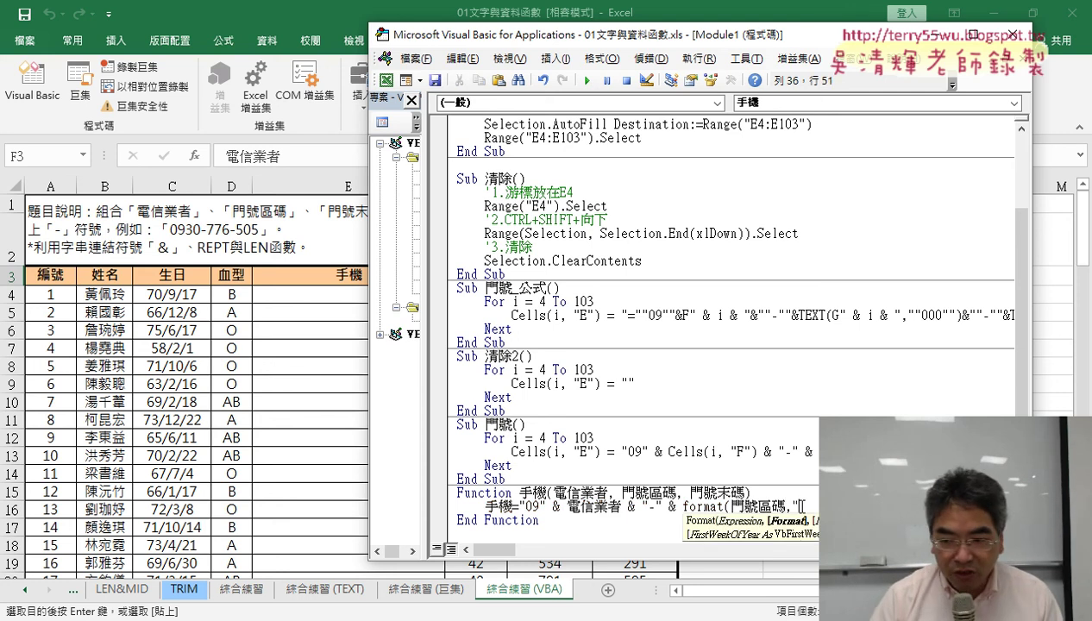
type("000")
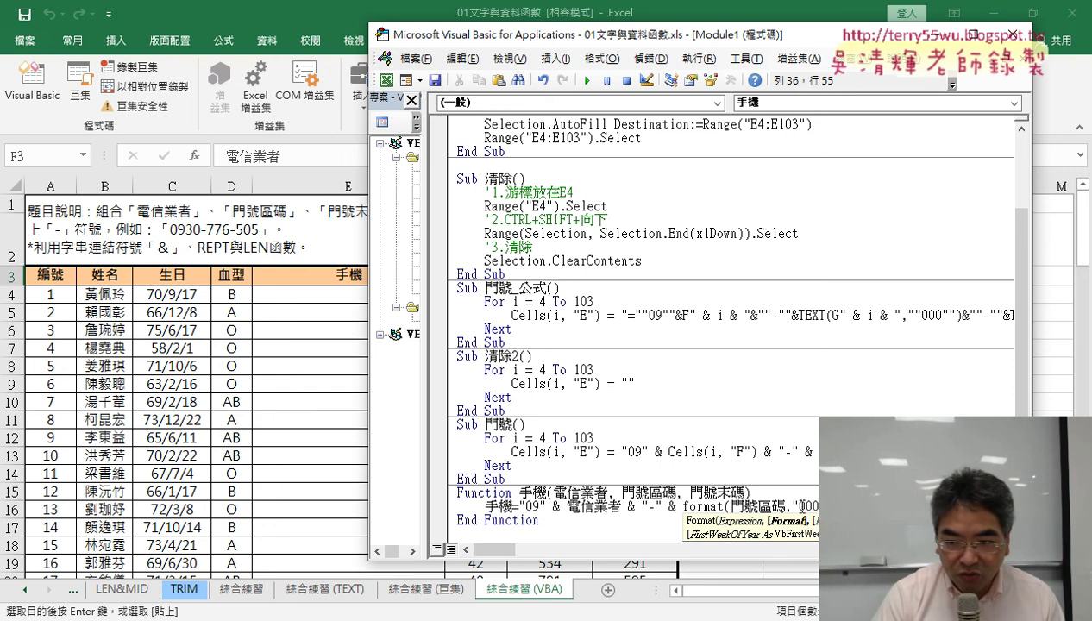
type("\"")
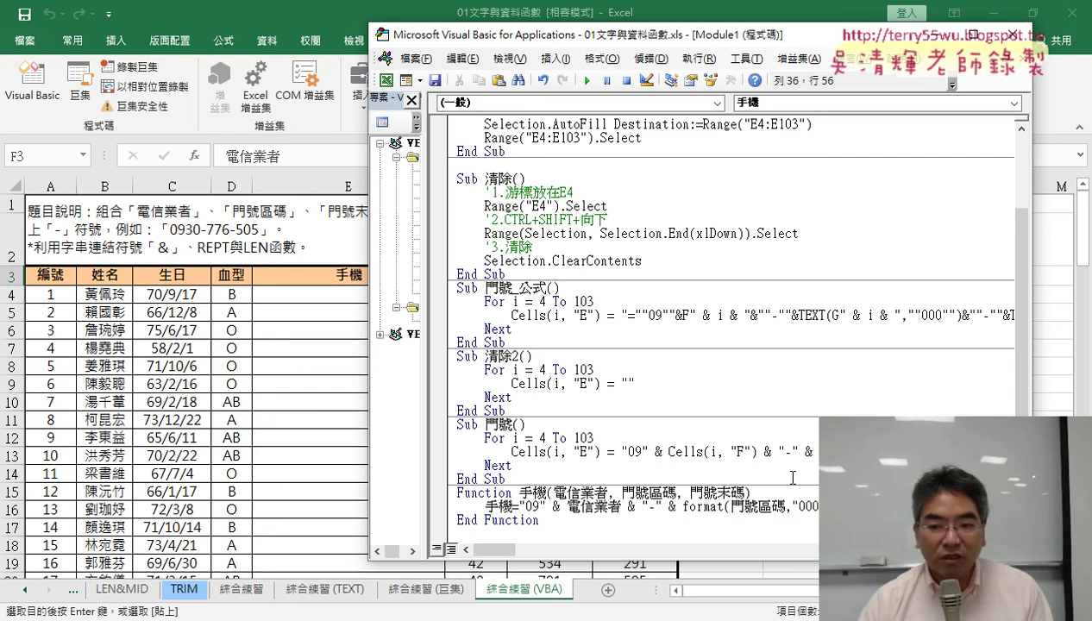
left_click(792, 477)
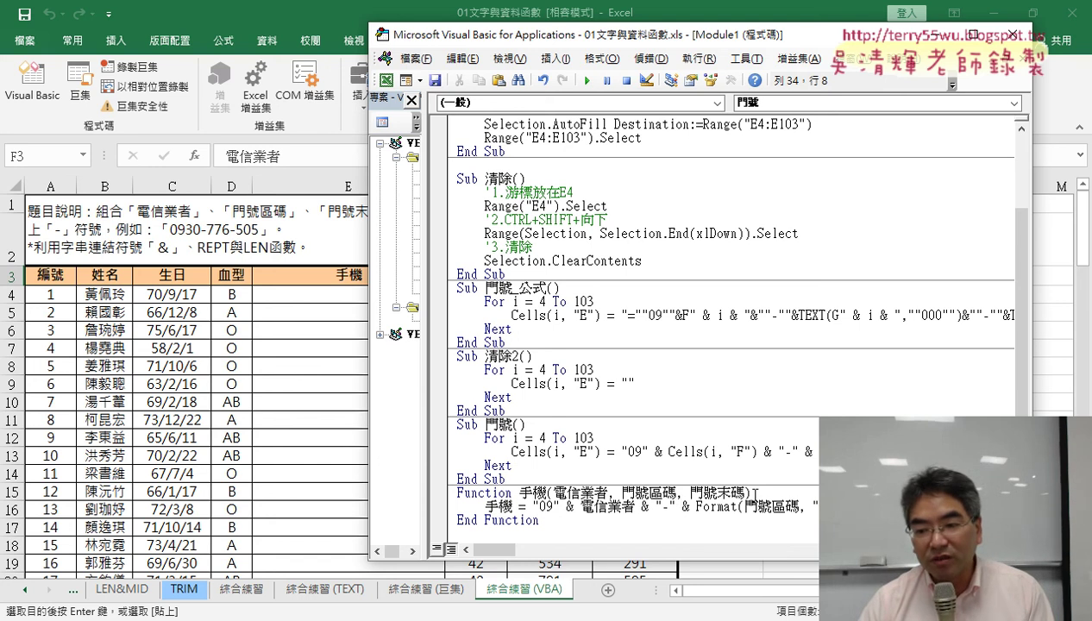
Duplicate the dash-and-Format part and change it to Format(門號末碼, "000").
left_click_drag(863, 507, 635, 507)
key("ctrl+c")
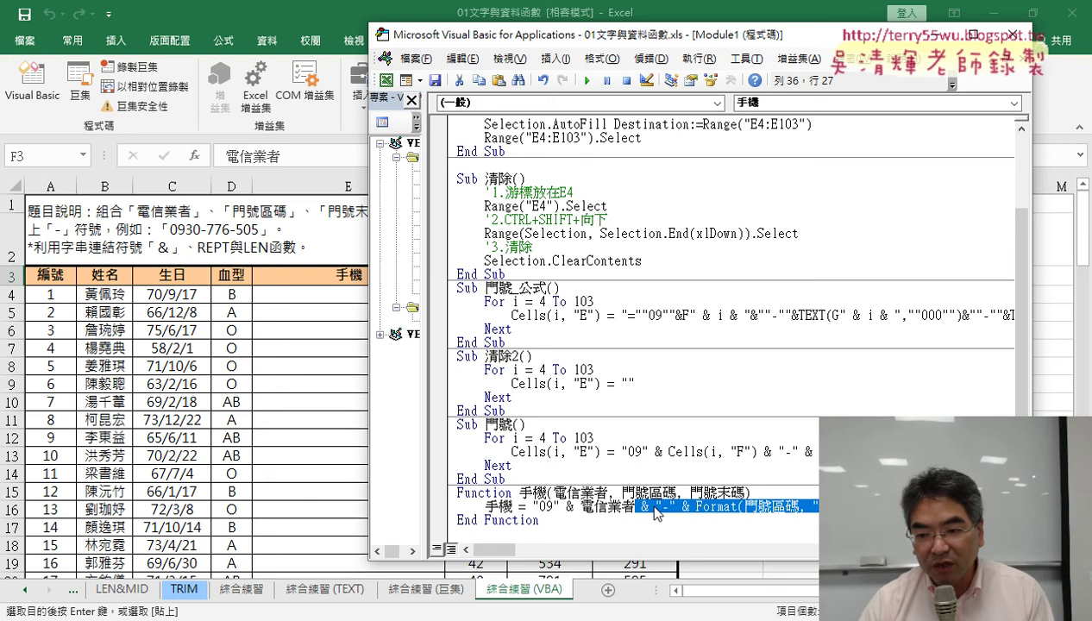
right_click(654, 506)
left_click(690, 247)
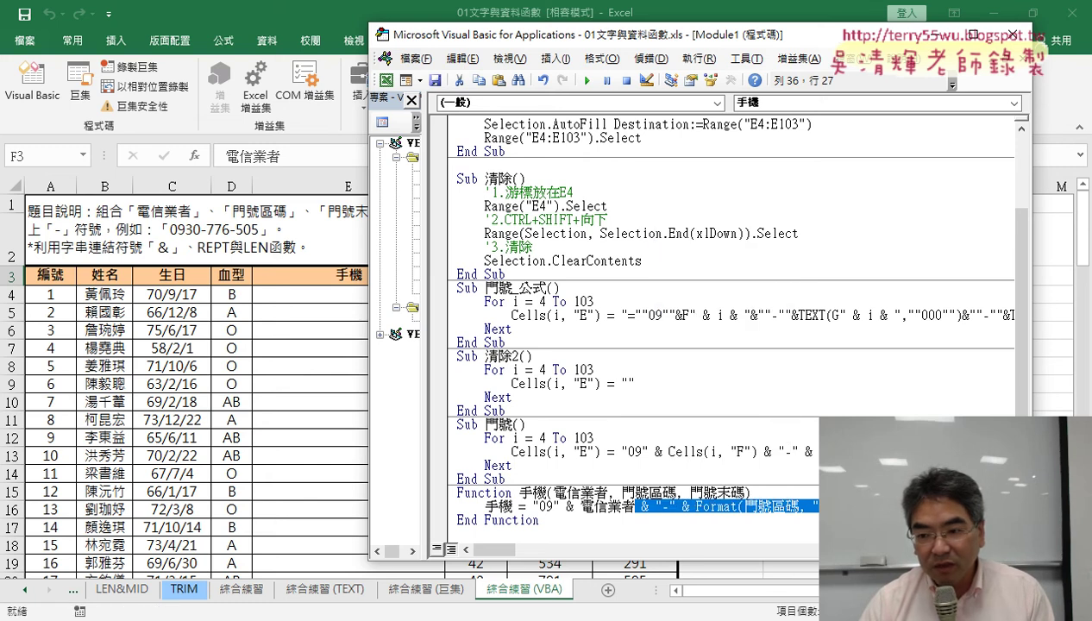
left_click(857, 506)
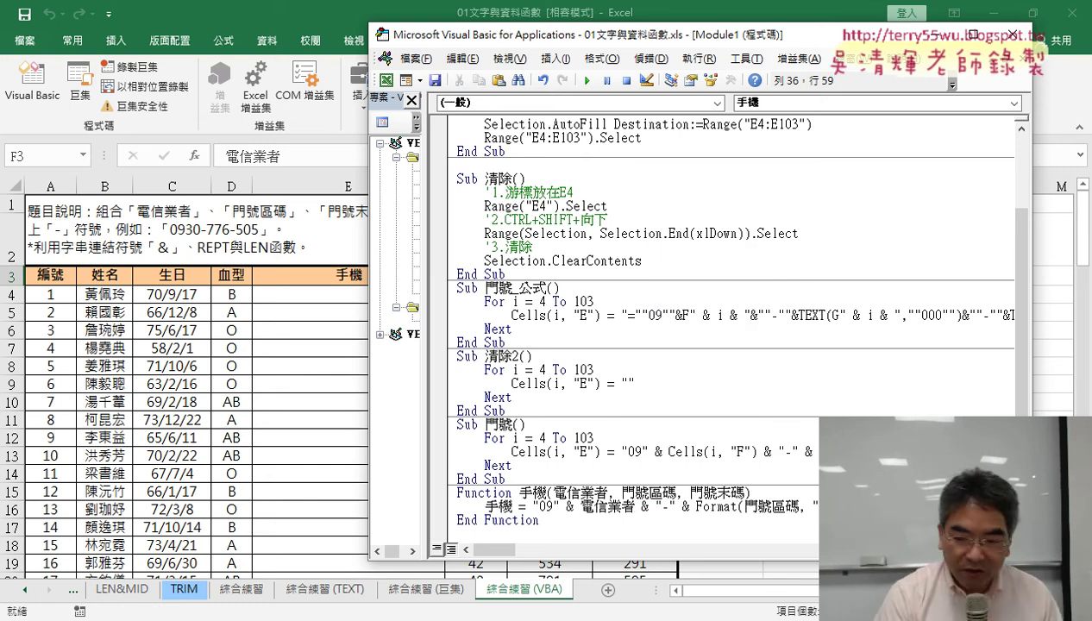
key("ctrl+v")
left_click_drag(799, 507, 811, 506)
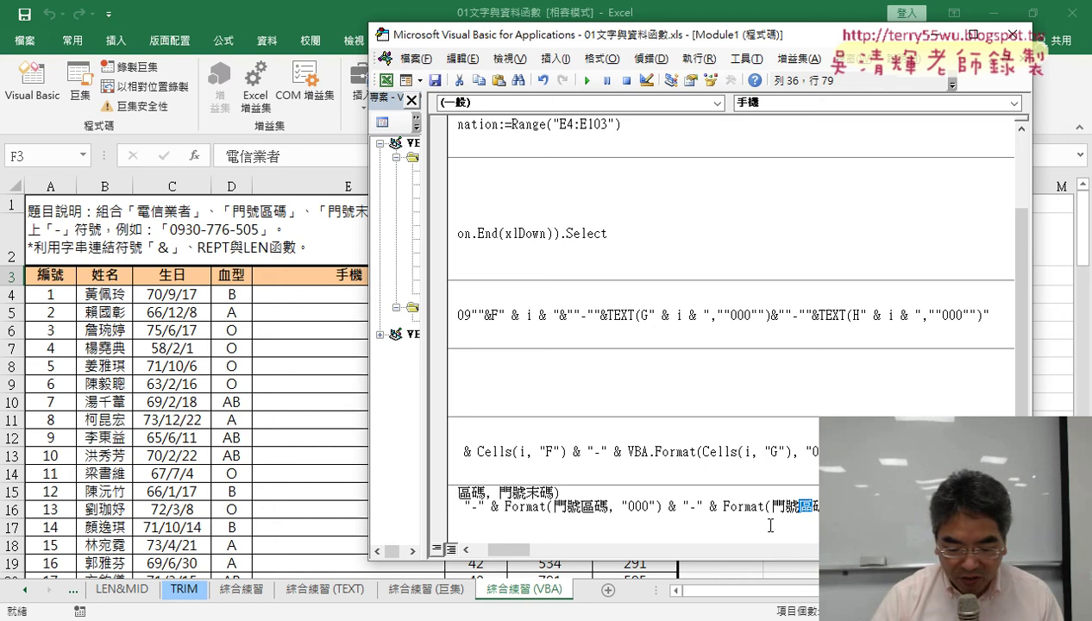
type("ai4")
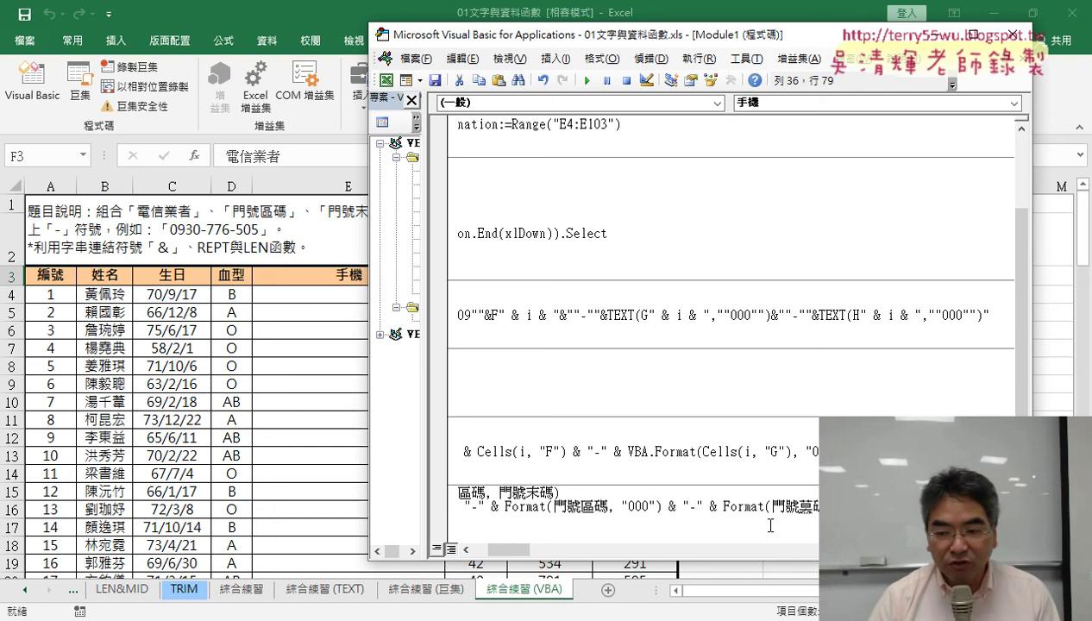
key("Down")
key("Up")
key("Return")
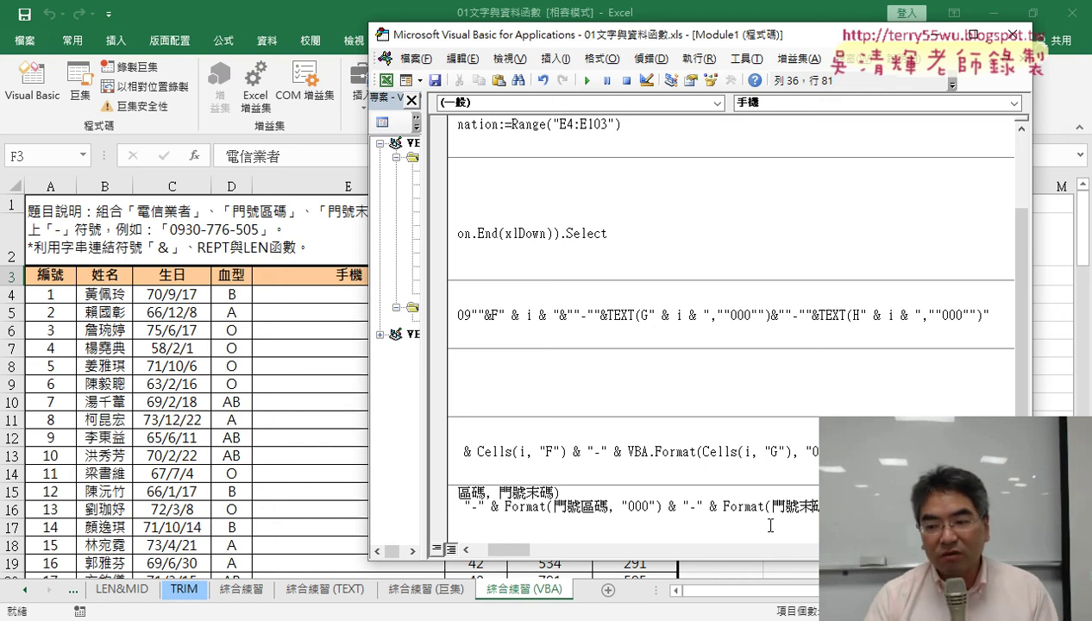
left_click(664, 533)
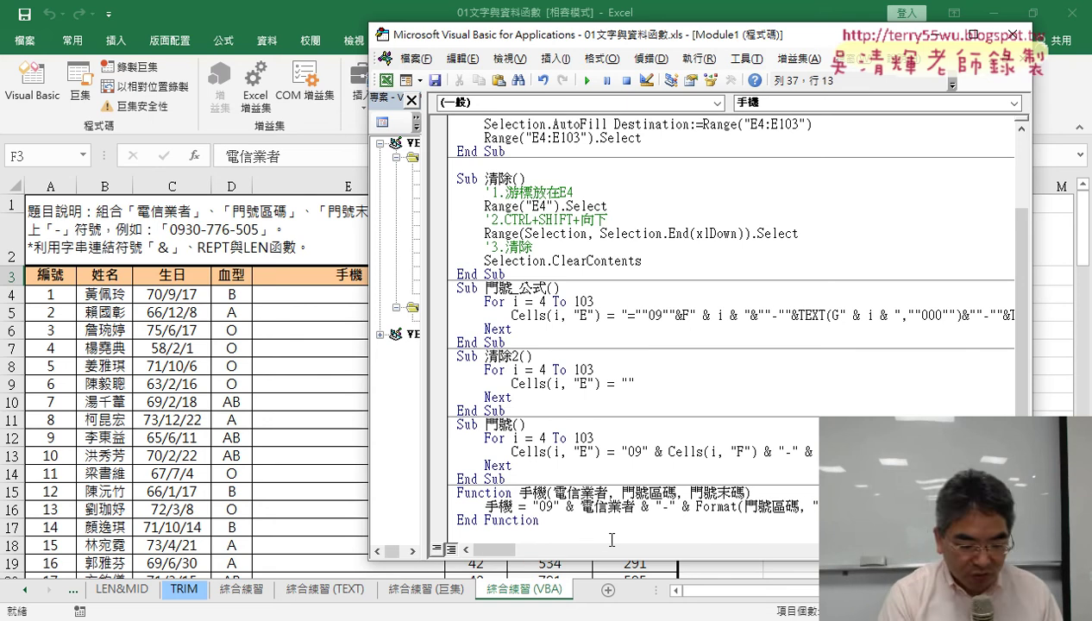
left_click_drag(568, 494, 721, 499)
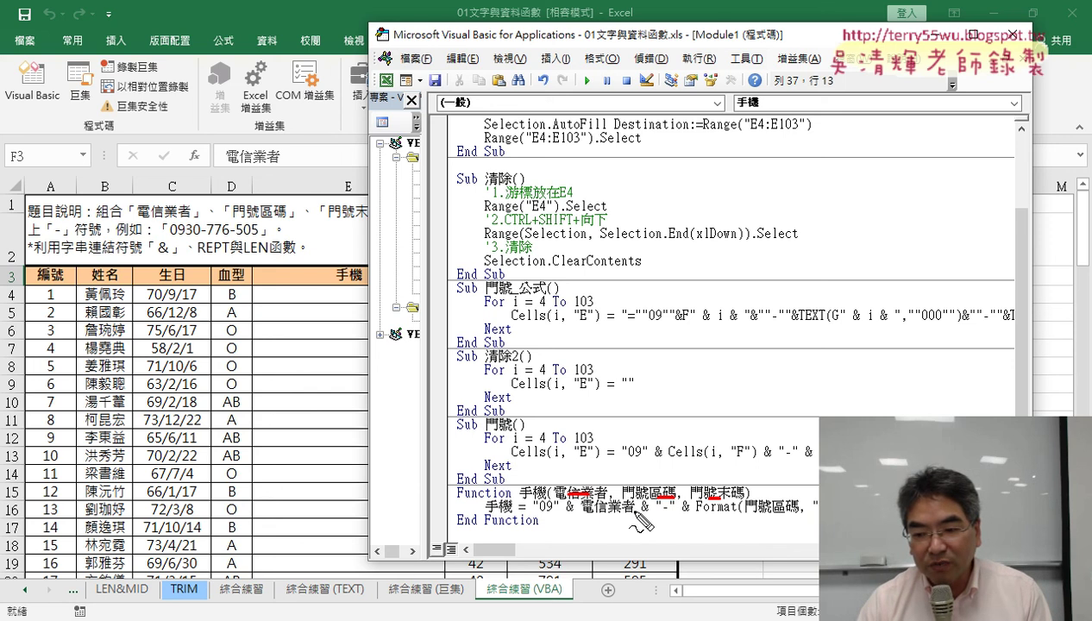
left_click_drag(747, 512, 787, 512)
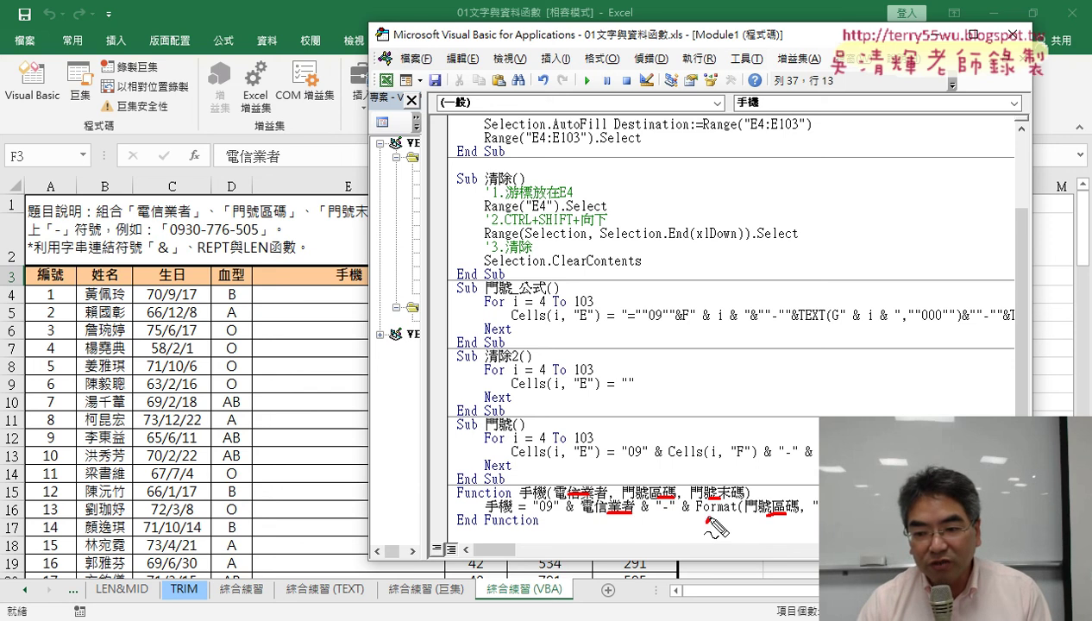
left_click_drag(708, 520, 522, 521)
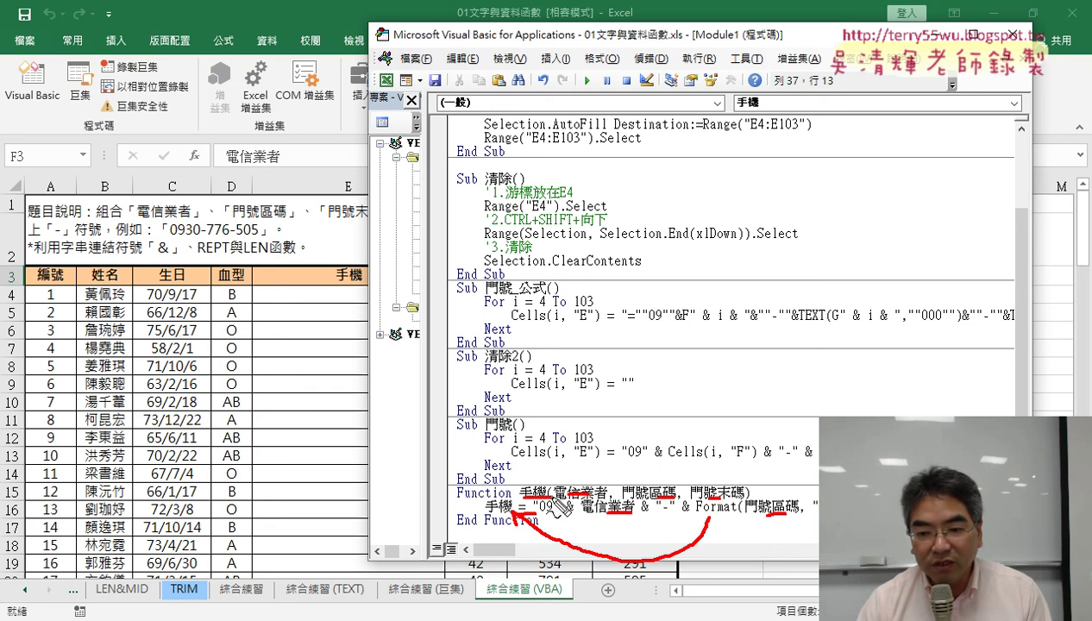
mouse_move(478, 508)
left_mouse_down()
mouse_move(302, 304)
mouse_move(319, 305)
mouse_move(318, 316)
left_mouse_up()
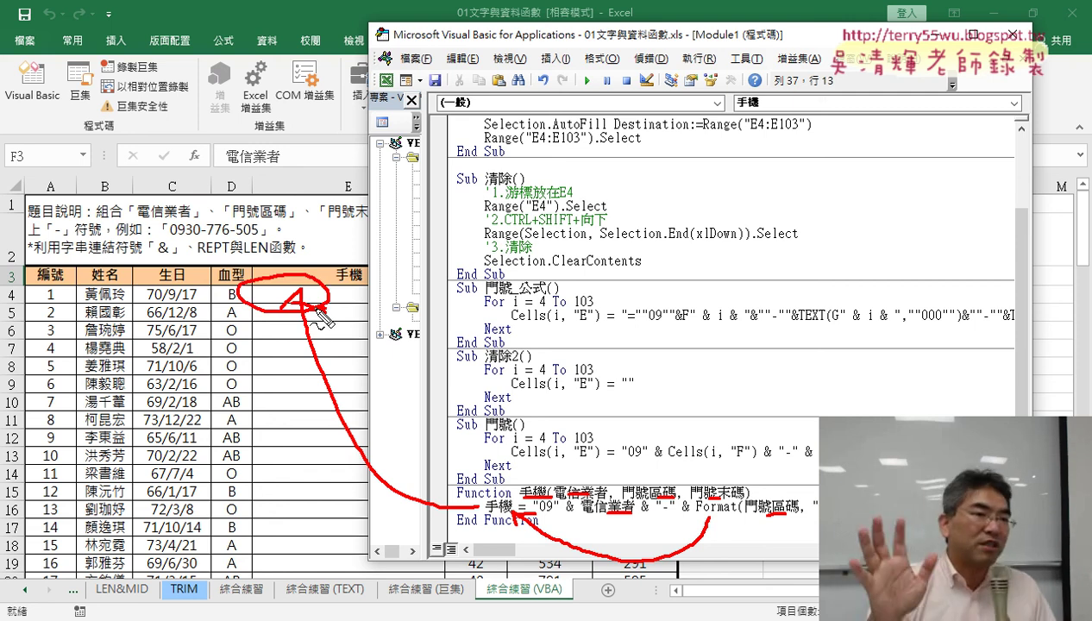
key("Escape")
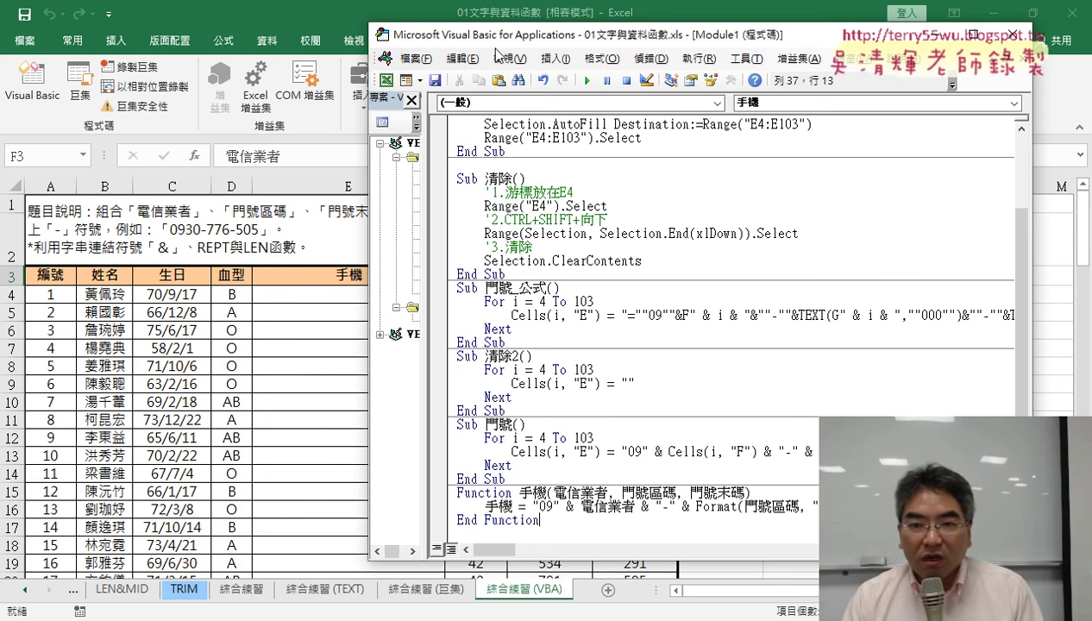
Insert the user-defined 手機 function into cell E4.
left_click_drag(494, 43, 587, 48)
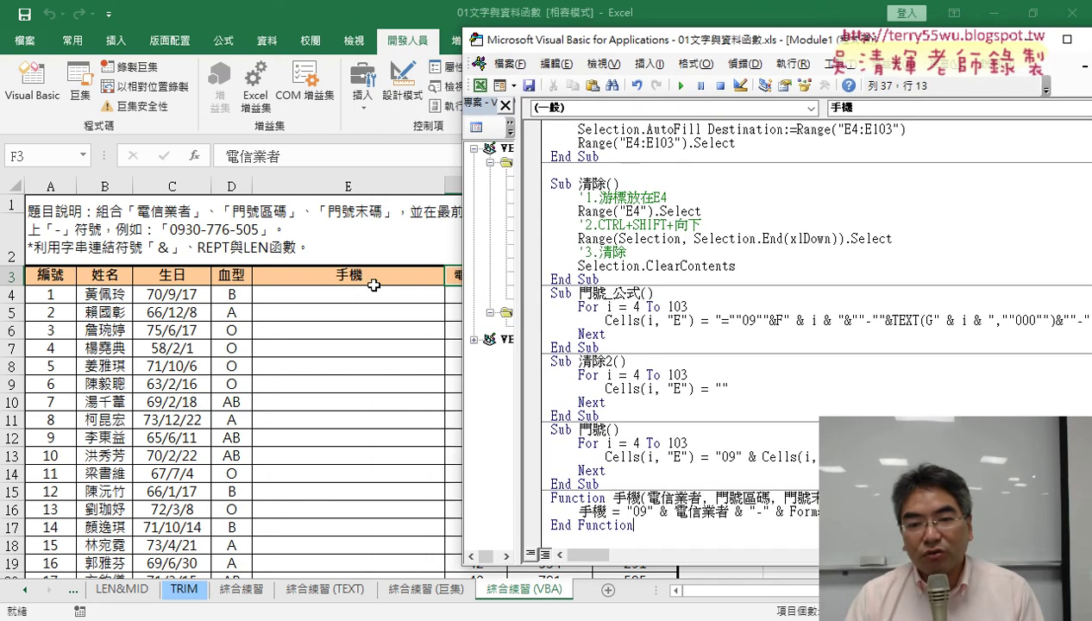
left_click(373, 285)
left_click(360, 295)
left_click(195, 156)
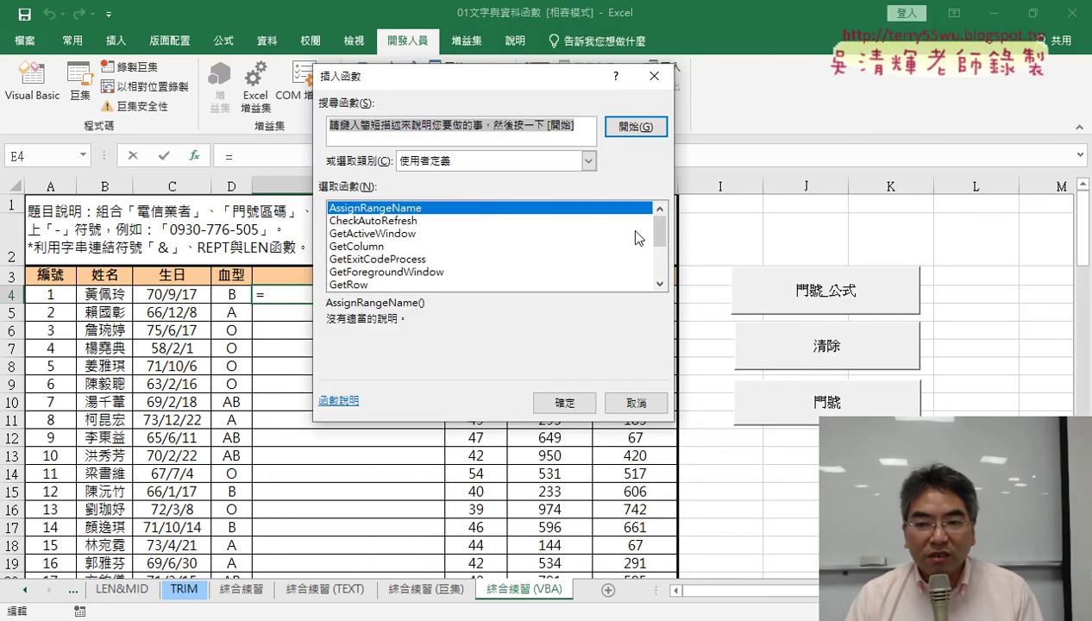
left_click_drag(660, 232, 660, 278)
double_click(389, 285)
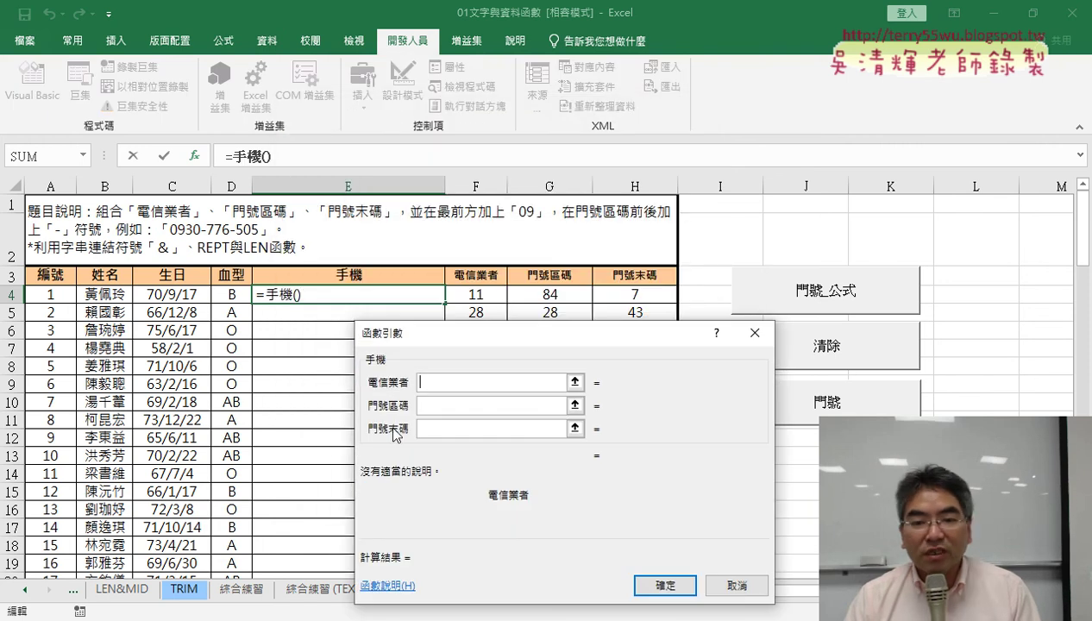
left_click(486, 299)
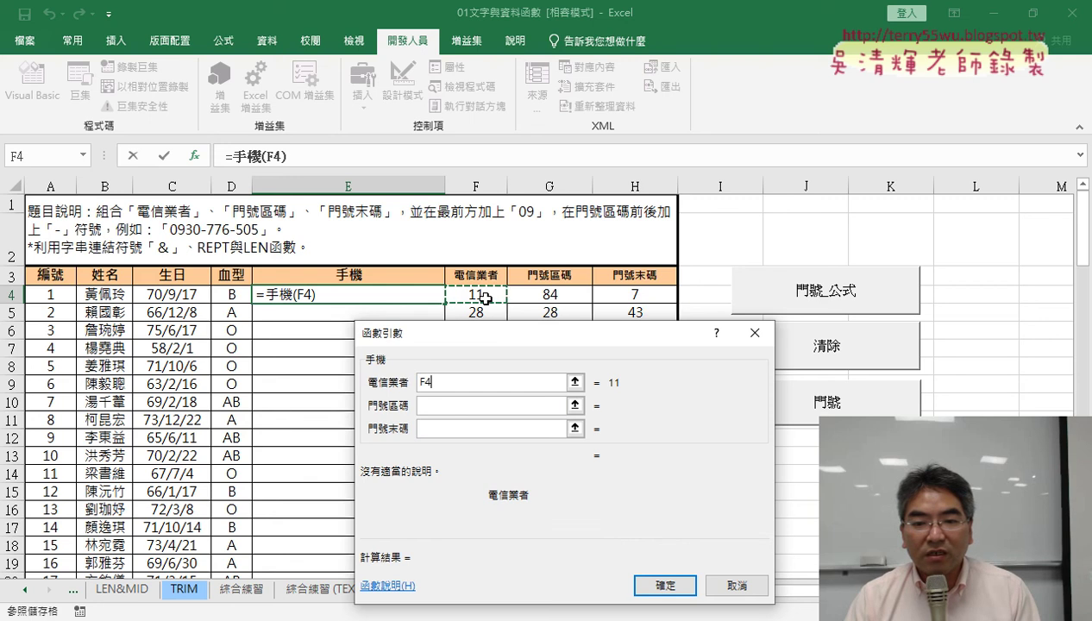
left_click(549, 296)
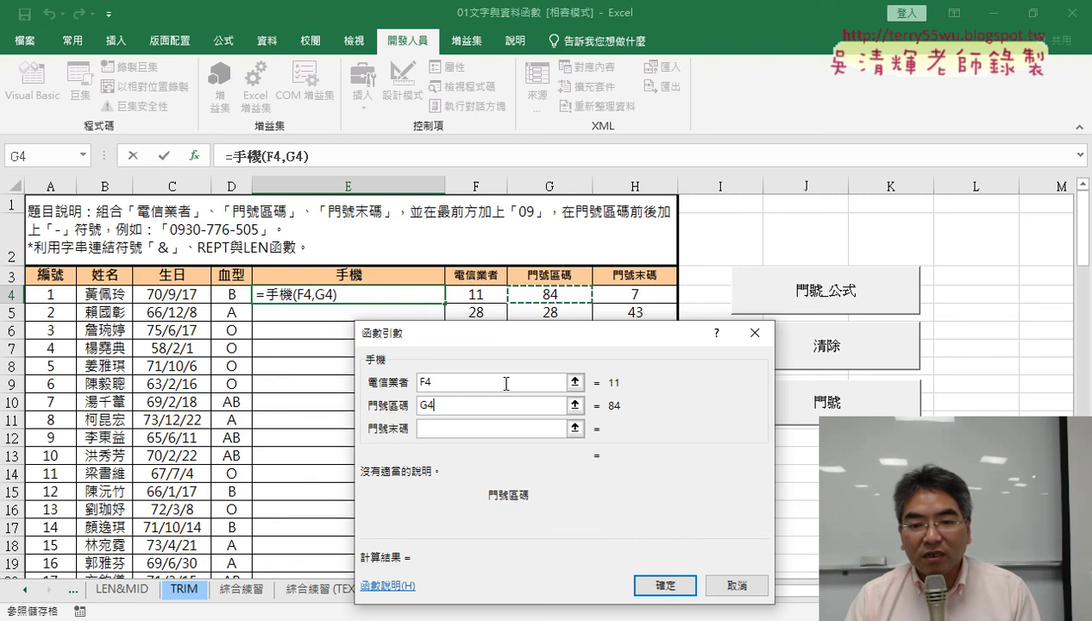
left_click(462, 423)
left_click(639, 295)
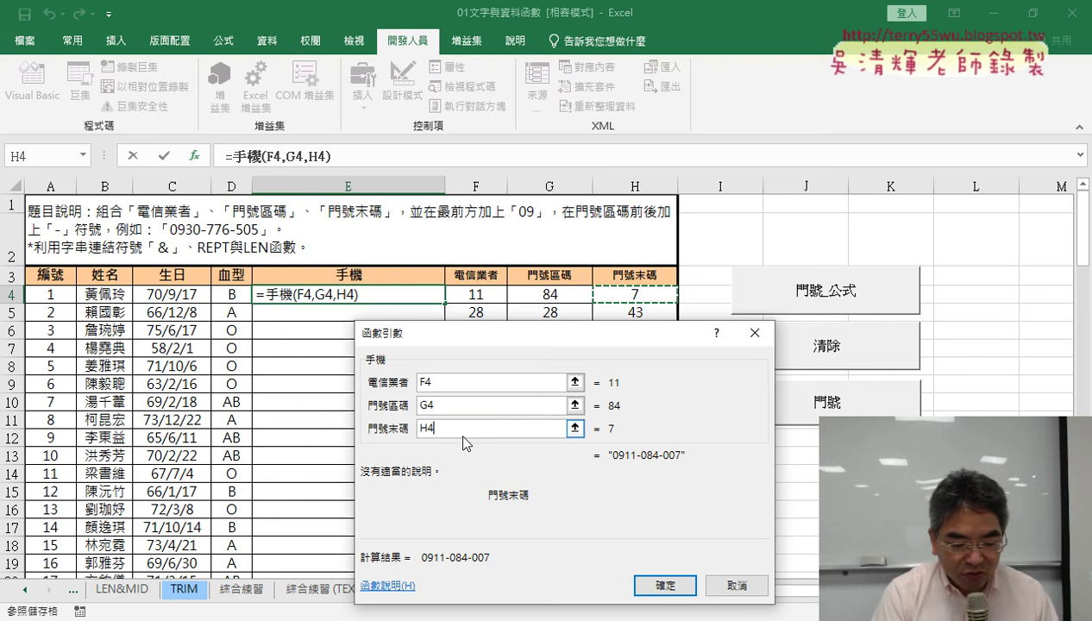
left_click_drag(690, 470, 697, 455)
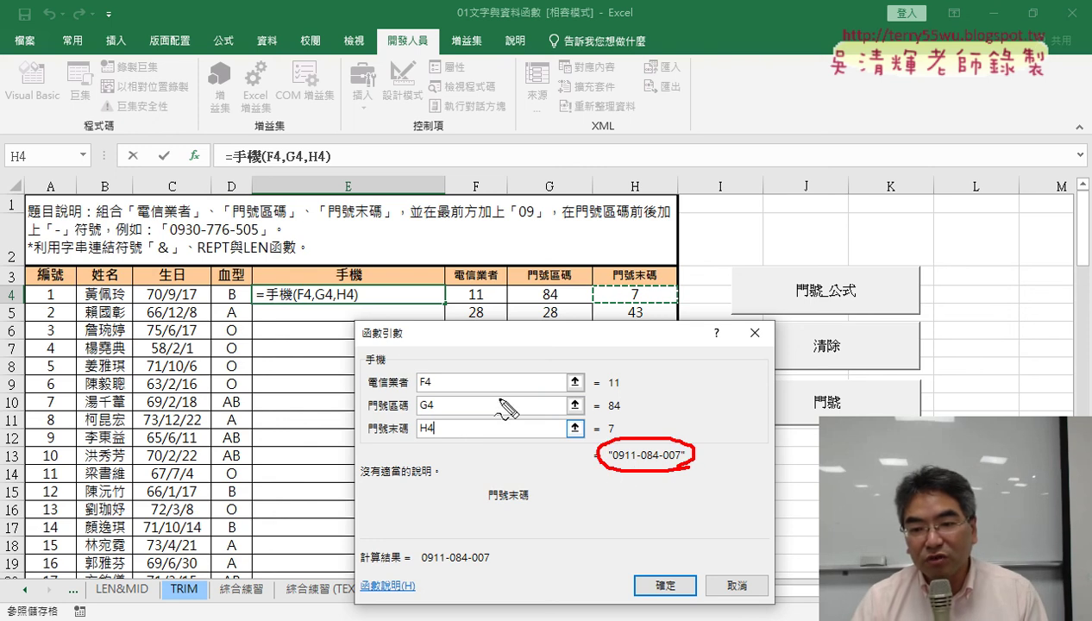
mouse_move(621, 470)
left_mouse_down()
mouse_move(321, 328)
mouse_move(369, 319)
left_mouse_up()
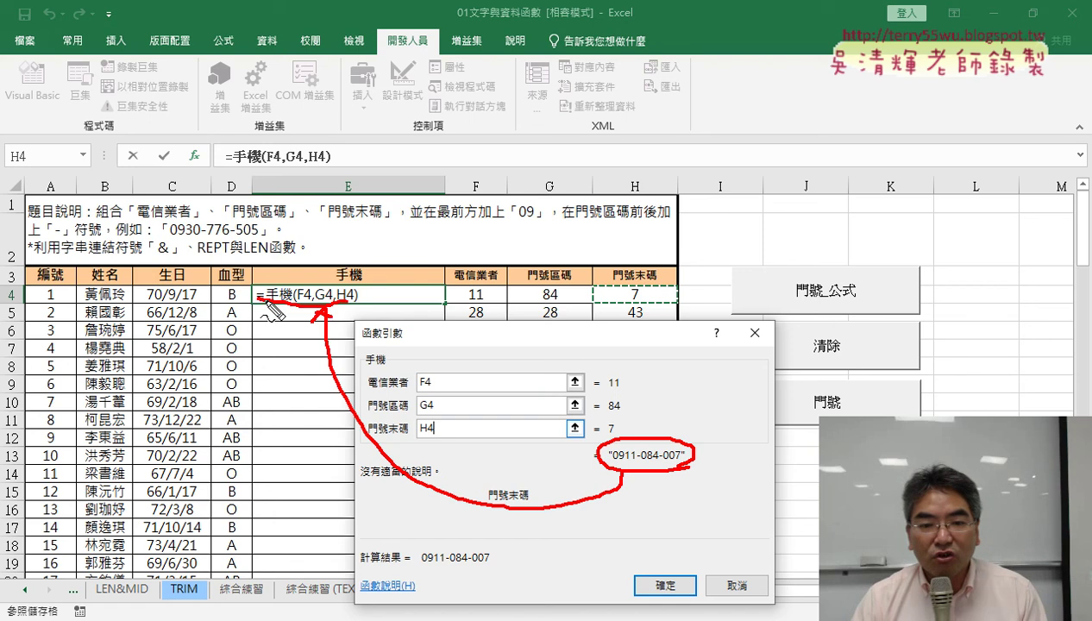
key("Escape")
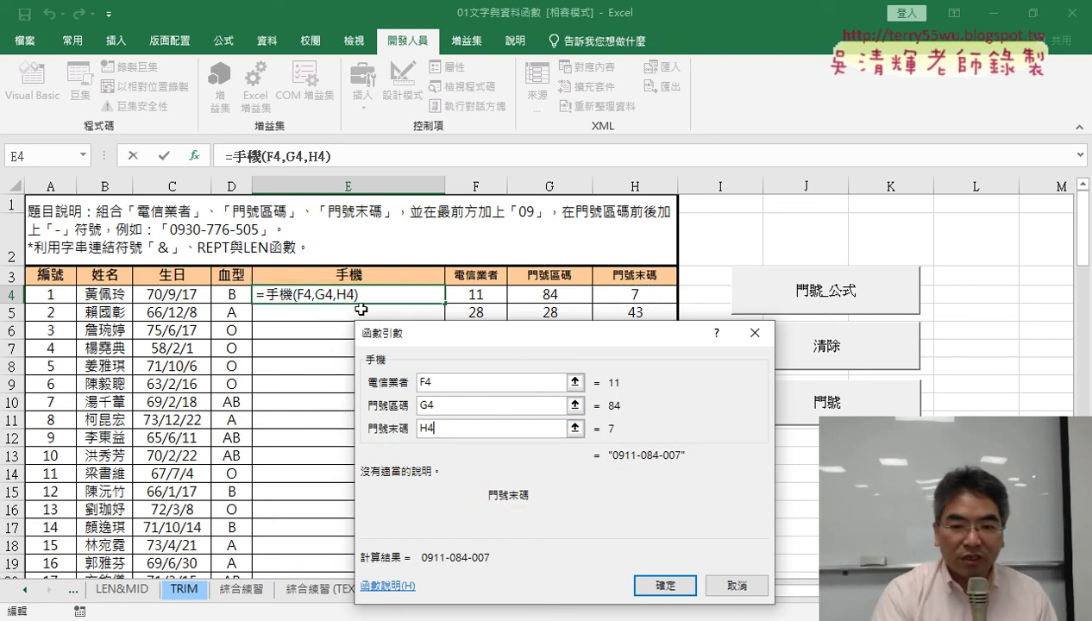
Confirm =手機(F4,G4,H4) in E4 and fill it down the whole 手機 column.
left_click(665, 585)
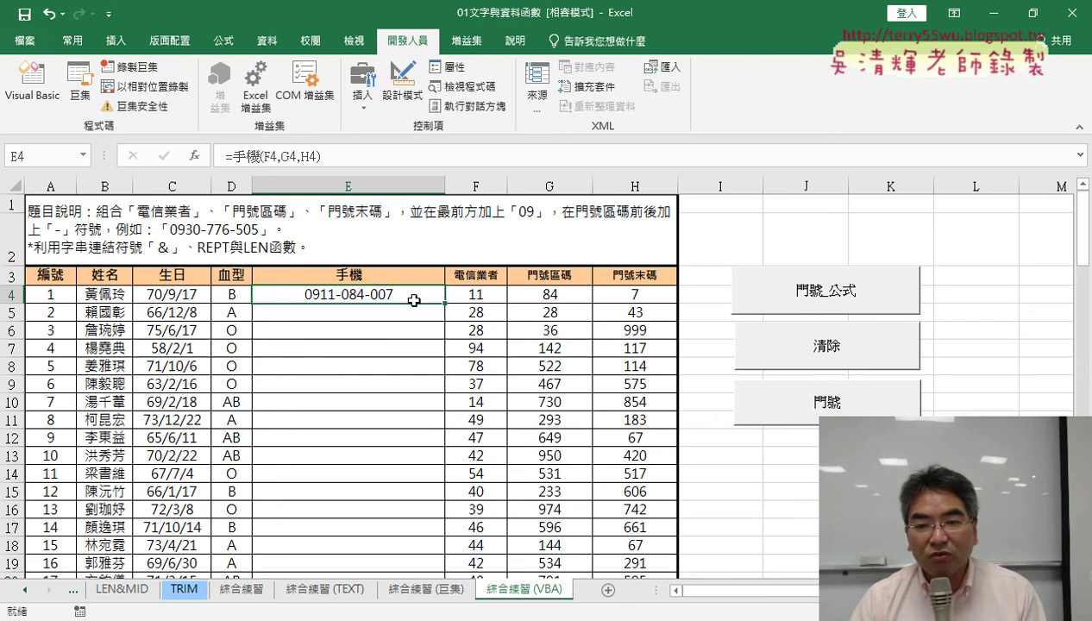
double_click(446, 302)
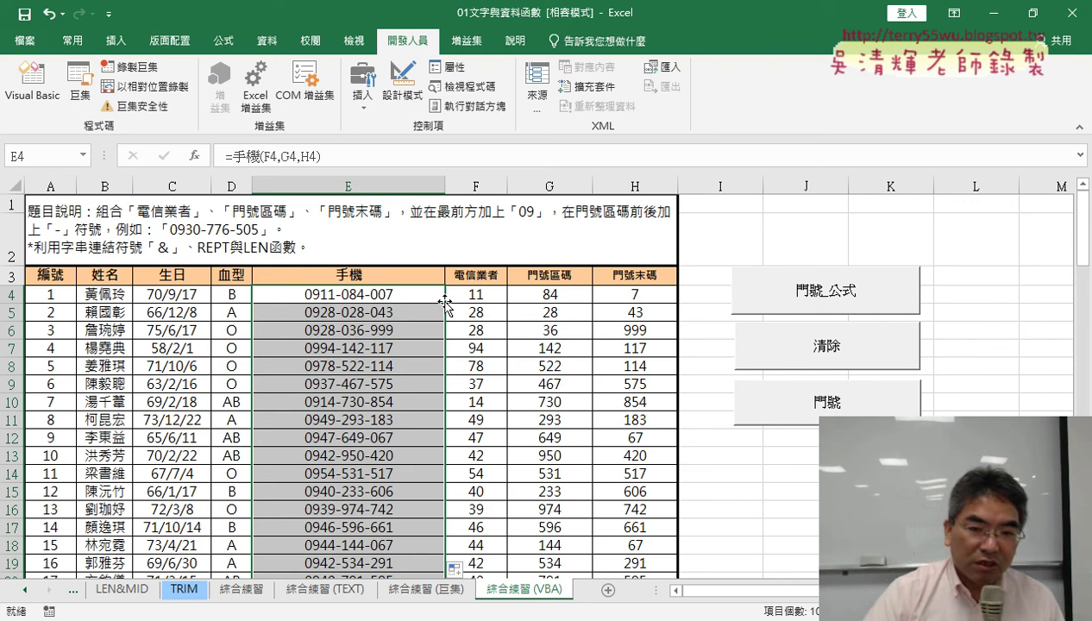
left_click(25, 40)
Save a copy of the workbook as 01文字與資料函數(20200921).
left_click(57, 201)
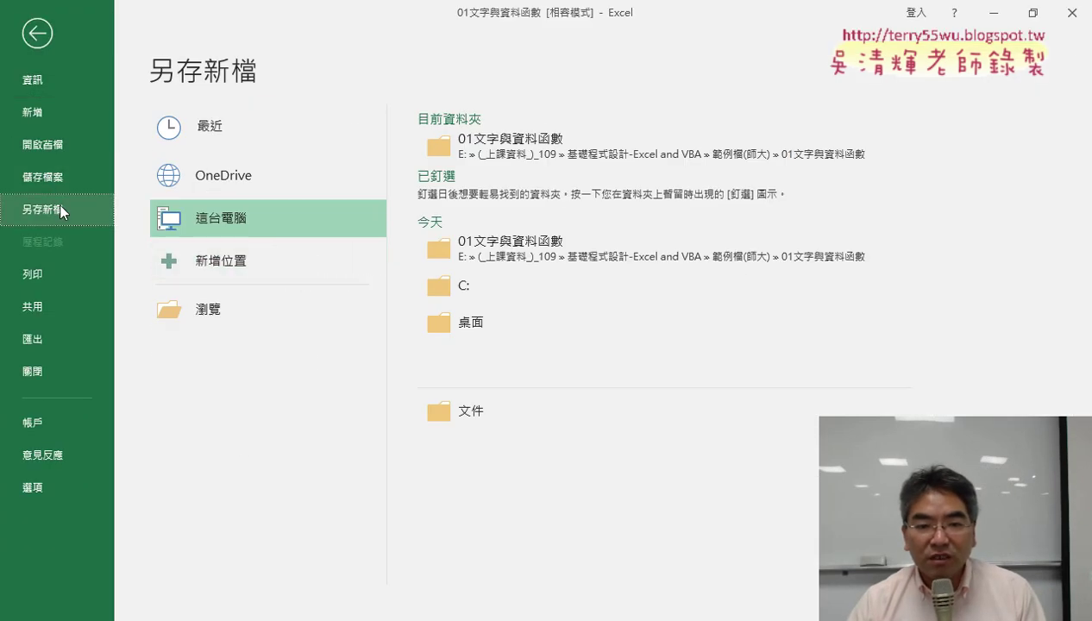
left_click(242, 308)
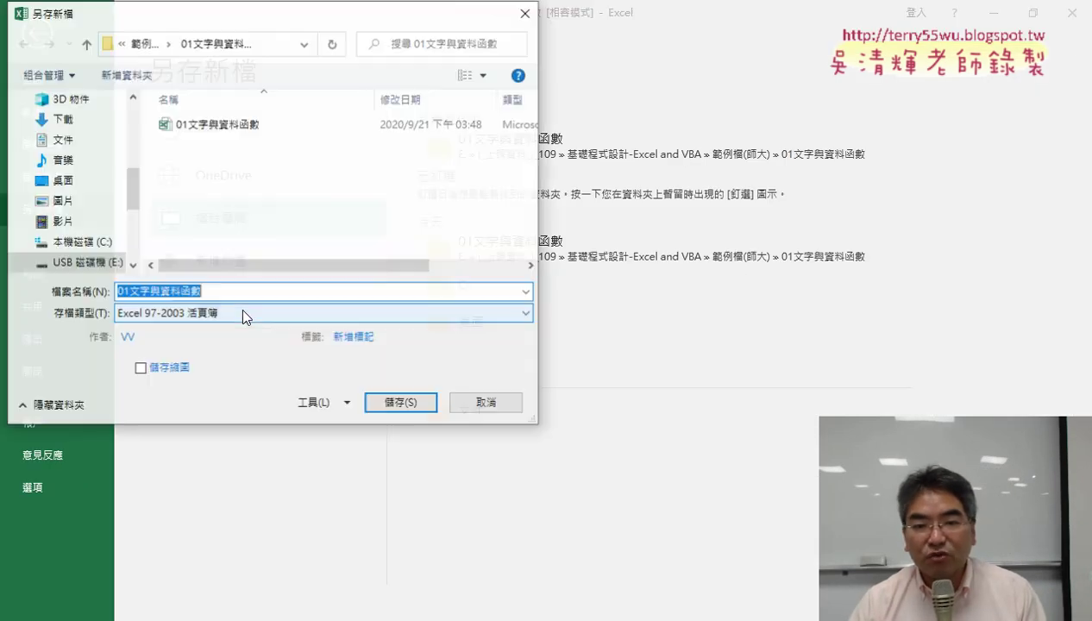
left_click(227, 292)
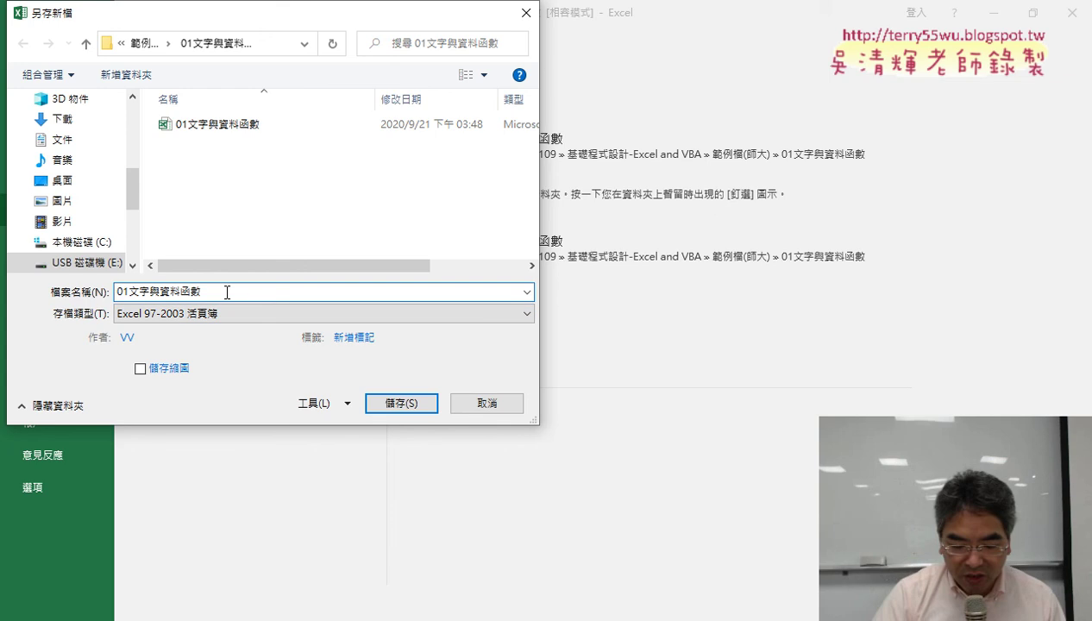
type("()")
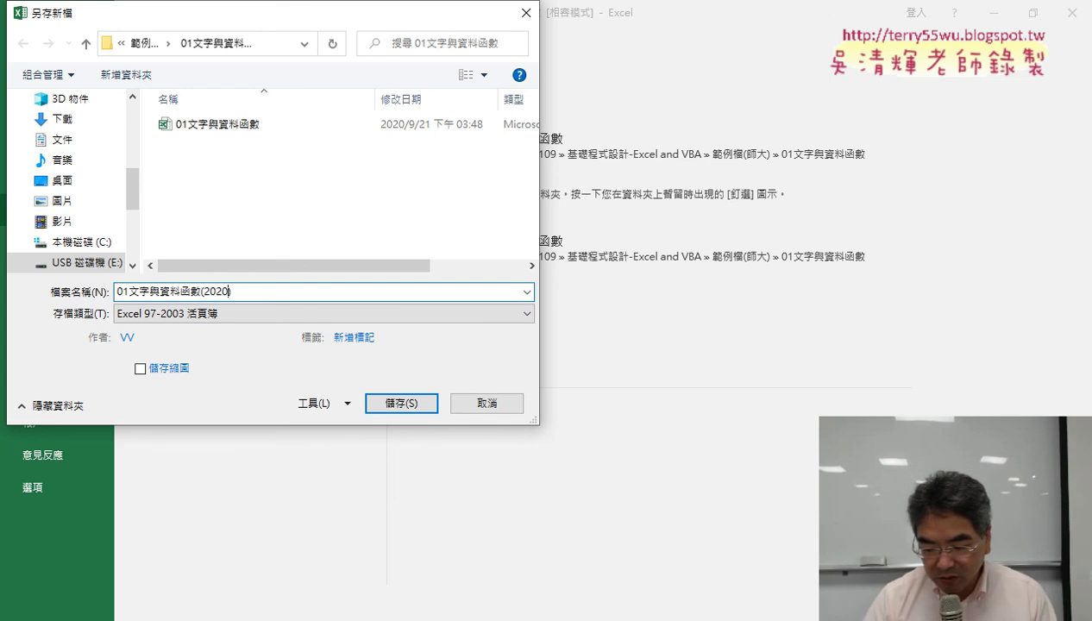
type("21")
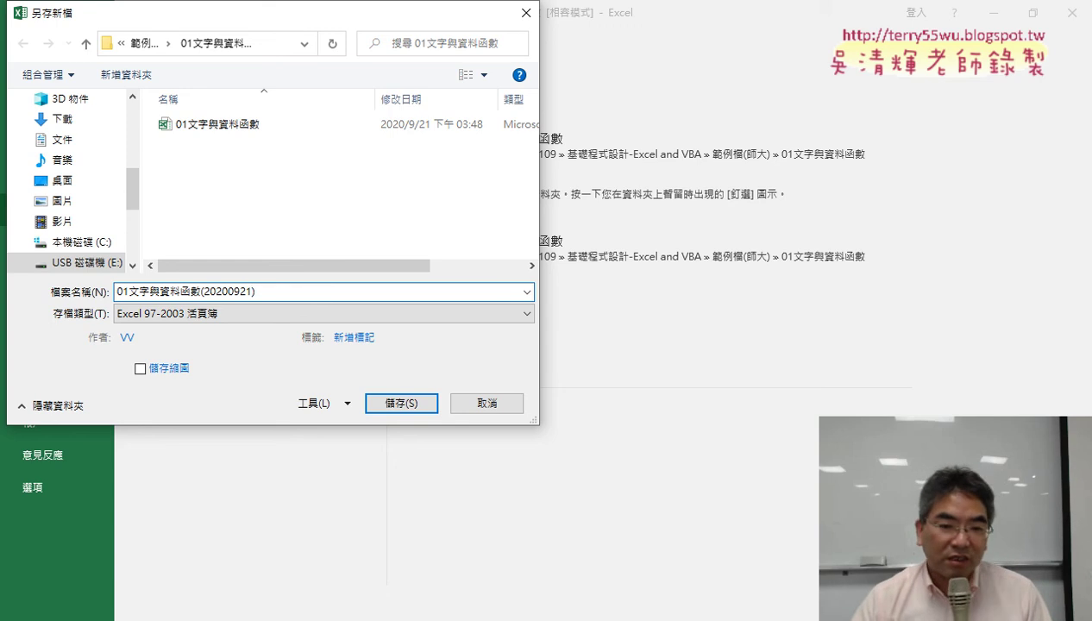
left_click(399, 407)
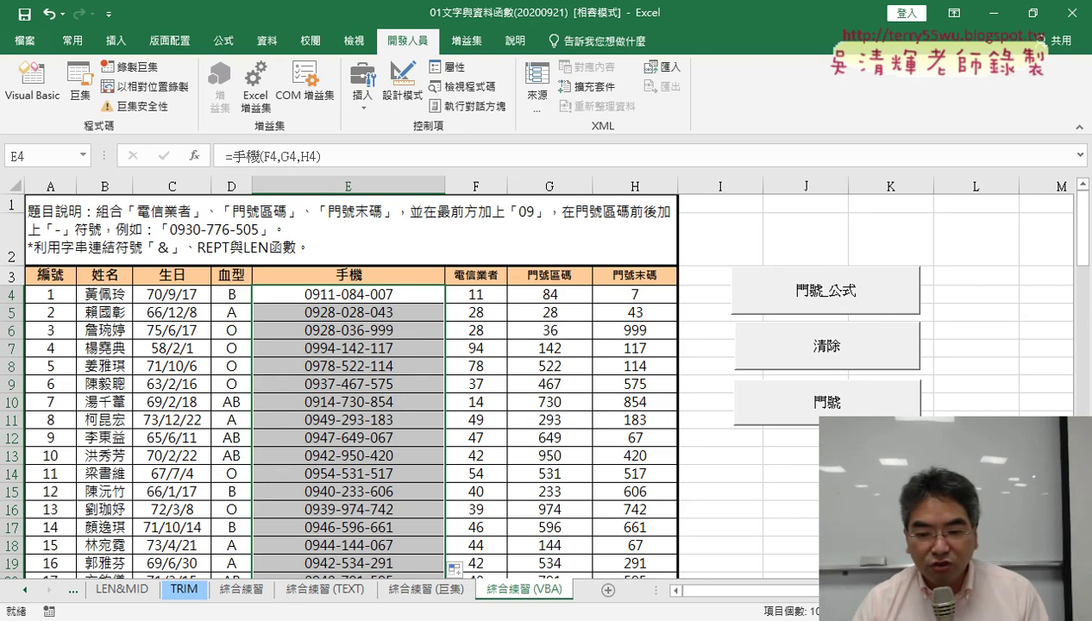
In Chrome's Google Drive, open the 作業區 folder and then 01_台師大.
key("alt+Tab")
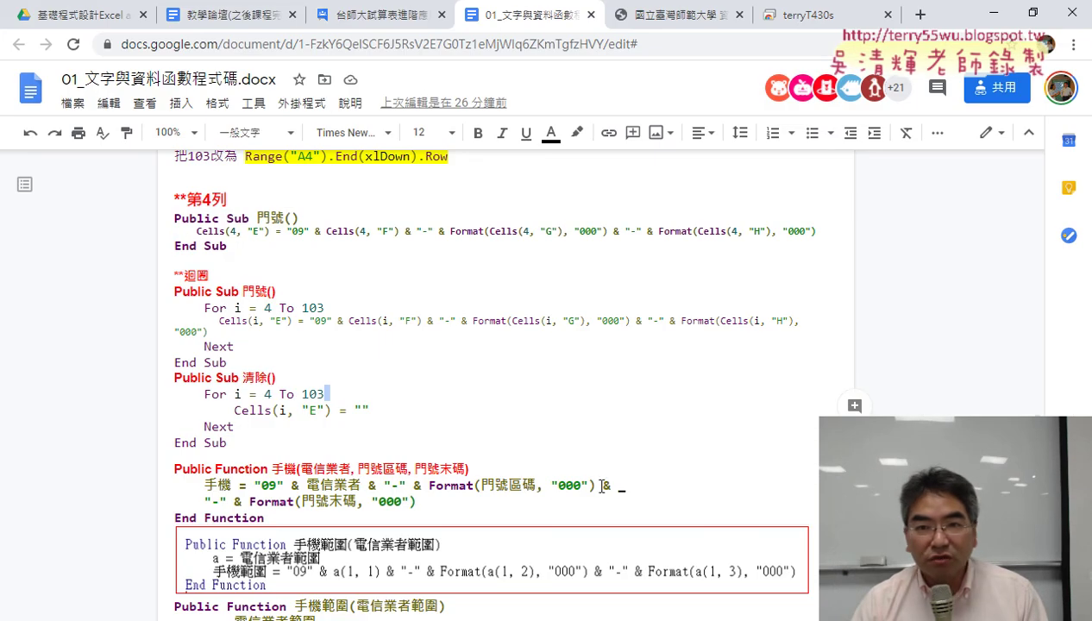
left_click(95, 17)
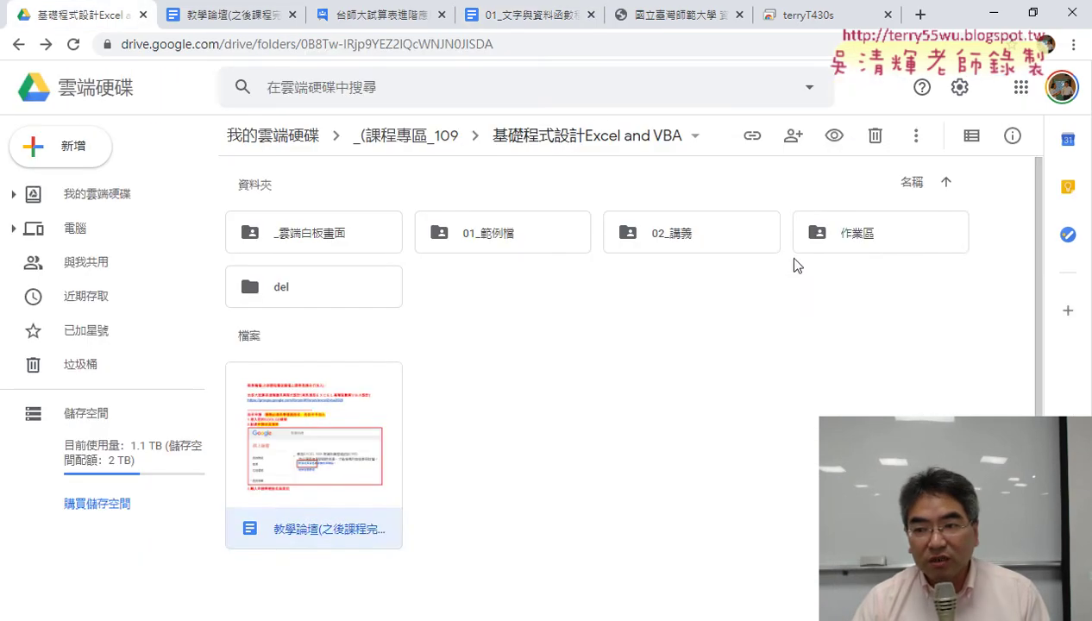
double_click(834, 241)
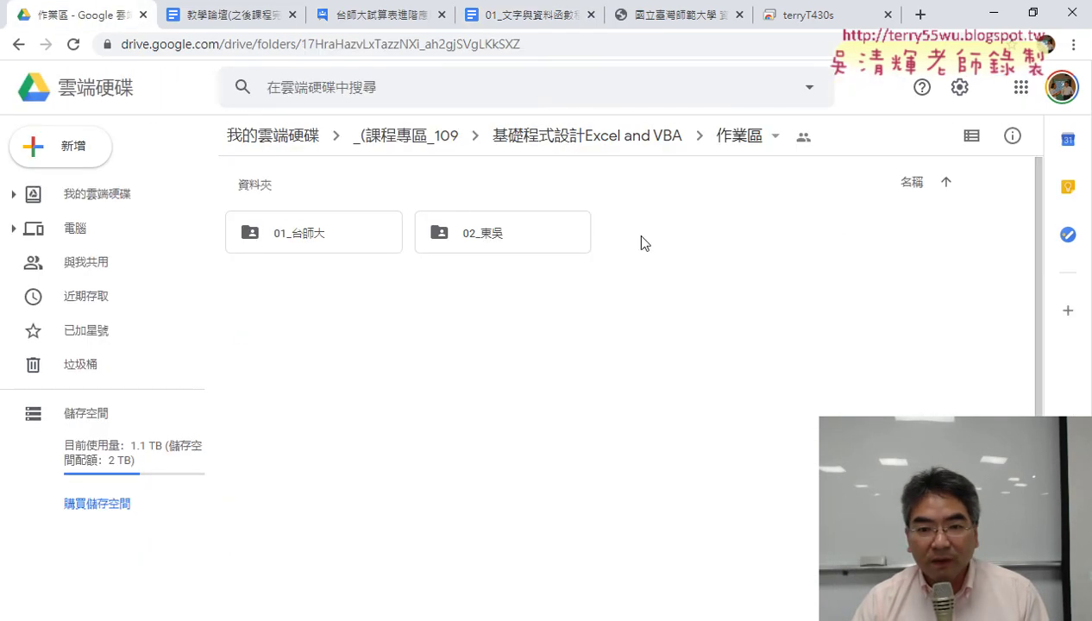
double_click(349, 243)
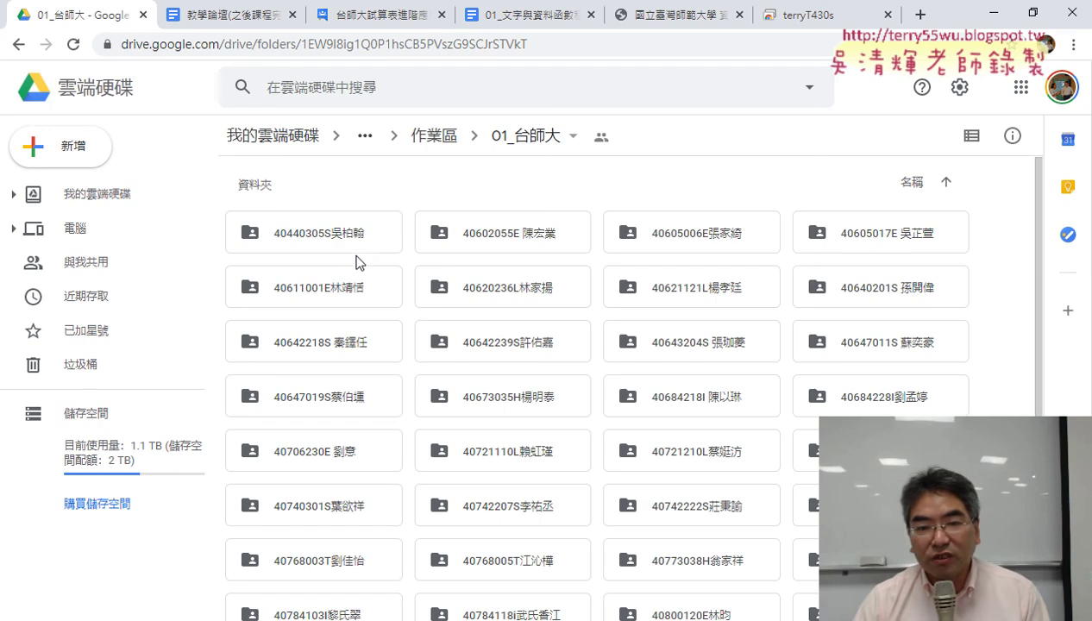
left_click(959, 87)
In Drive settings, turn off 將已上傳的檔案轉換成 Google 文件編輯器格式 and confirm with 完成.
left_click(811, 130)
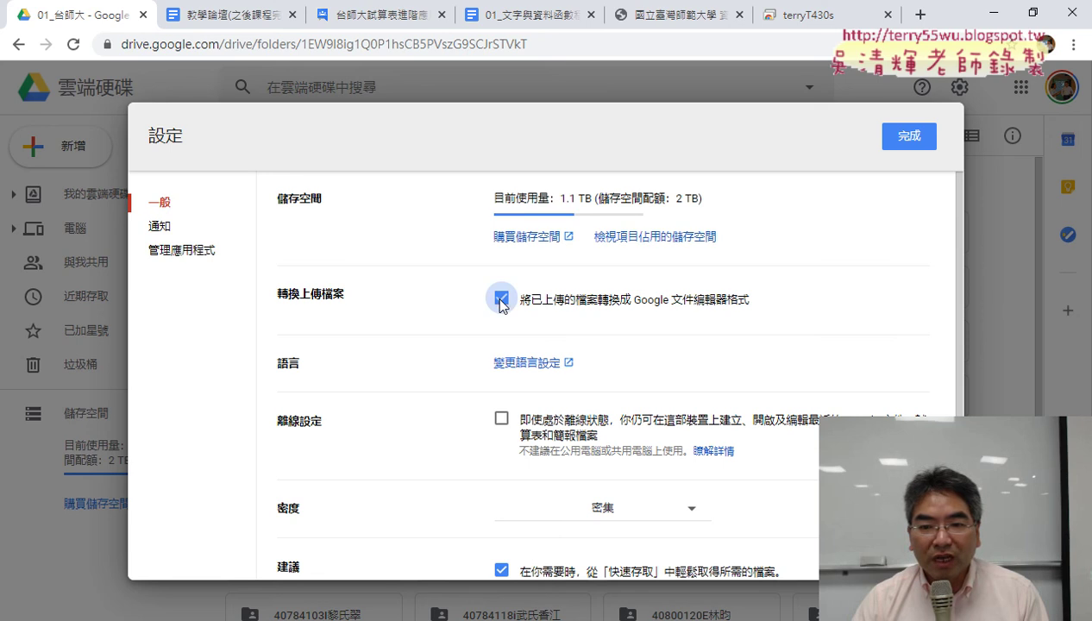
left_click(501, 299)
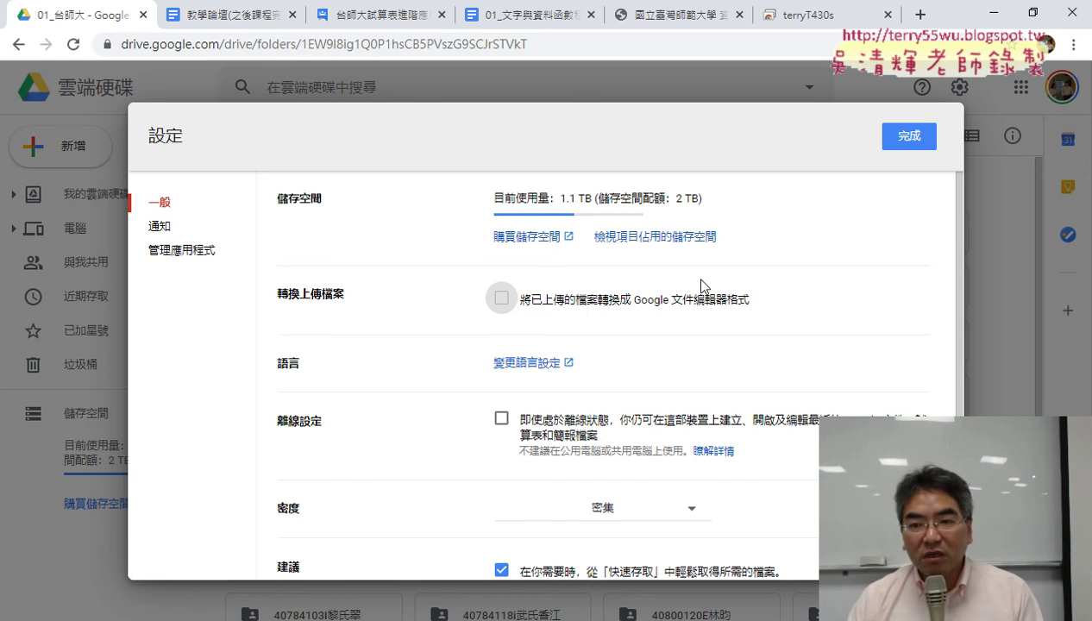
left_click(903, 145)
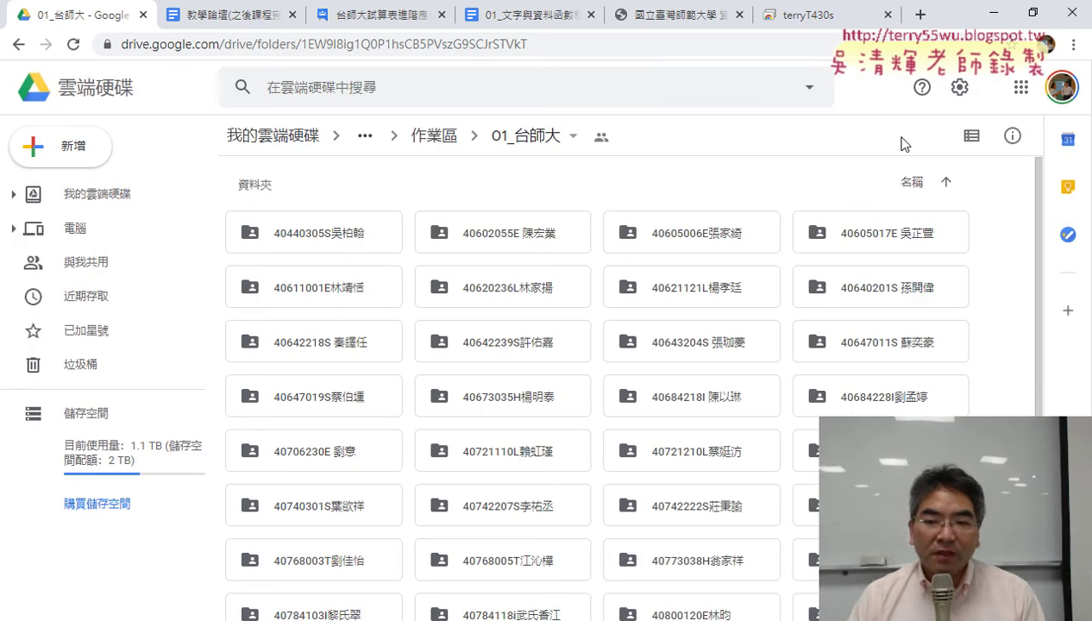